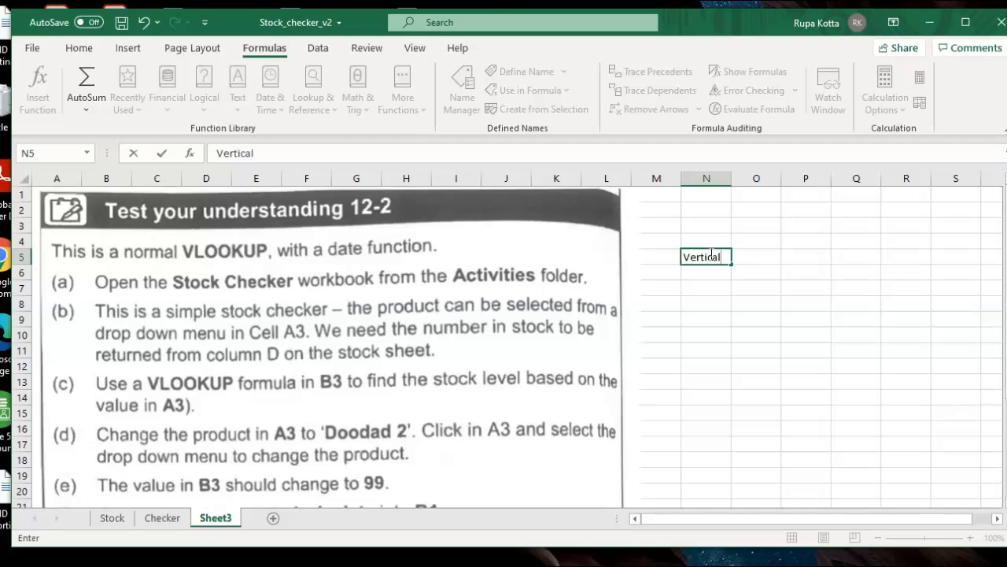
Enter the note "Vertical lookup" in cell N5 beside the exercise instructions on Sheet3
{"action": "type", "text": "ookup"}
{"action": "left_click", "coordinate": [707, 288]}
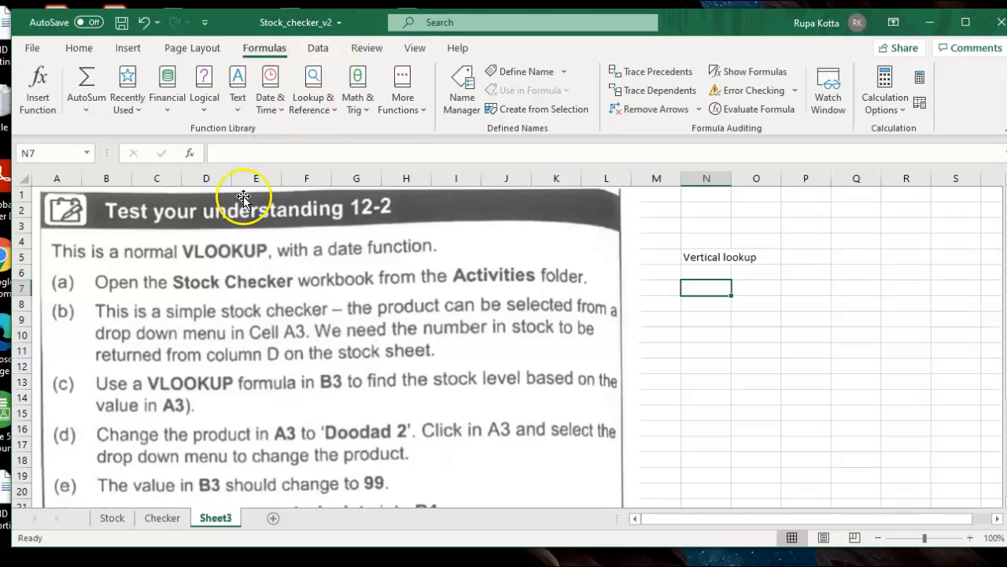
Show the Stock sheet's product table from its header row at 150% zoom, with the window slightly narrowed
{"action": "left_click", "coordinate": [120, 513]}
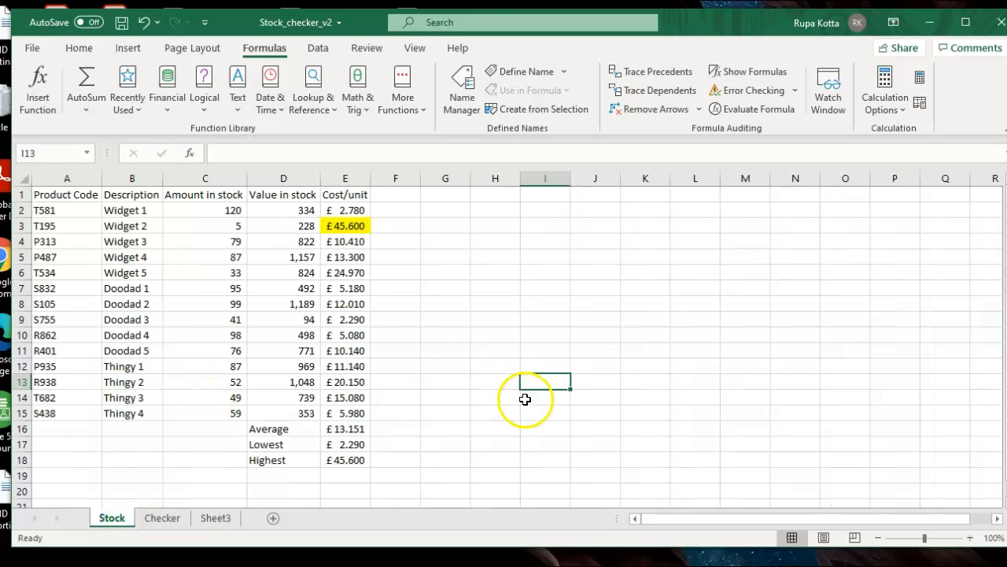
{"action": "left_click", "coordinate": [969, 538]}
{"action": "left_click", "coordinate": [969, 538]}
{"action": "left_click", "coordinate": [969, 537]}
{"action": "left_click", "coordinate": [969, 538]}
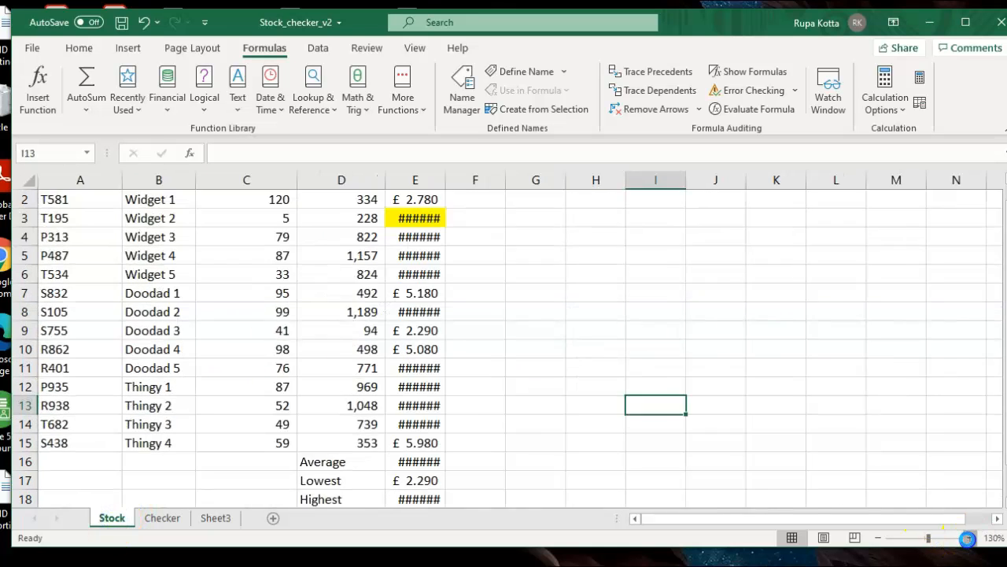
{"action": "left_click", "coordinate": [969, 537]}
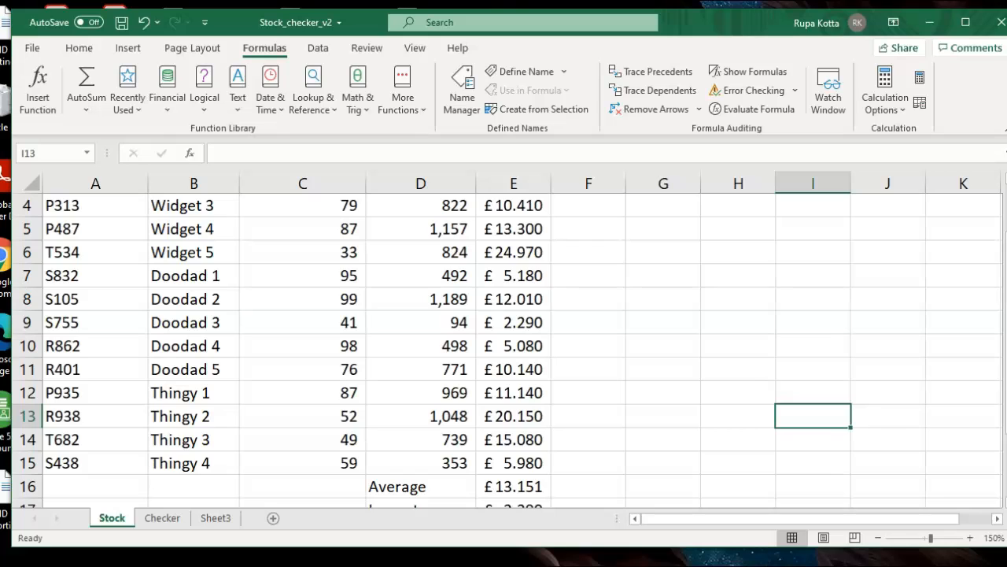
{"action": "left_click_drag", "start_coordinate": [1006, 426], "coordinate": [995, 426]}
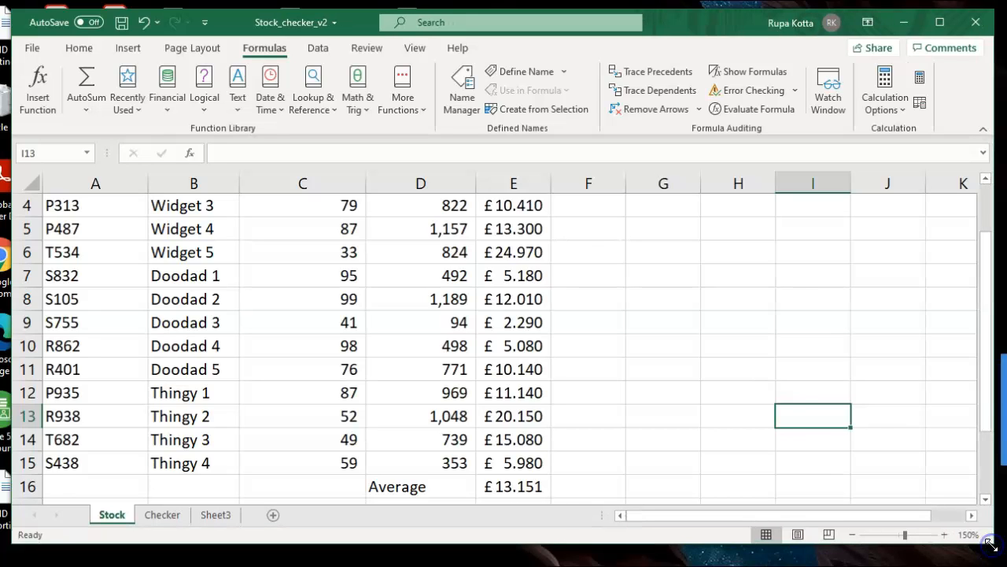
{"action": "mouse_move", "coordinate": [983, 418]}
{"action": "left_mouse_down"}
{"action": "mouse_move", "coordinate": [985, 354]}
{"action": "mouse_move", "coordinate": [989, 411]}
{"action": "left_mouse_up"}
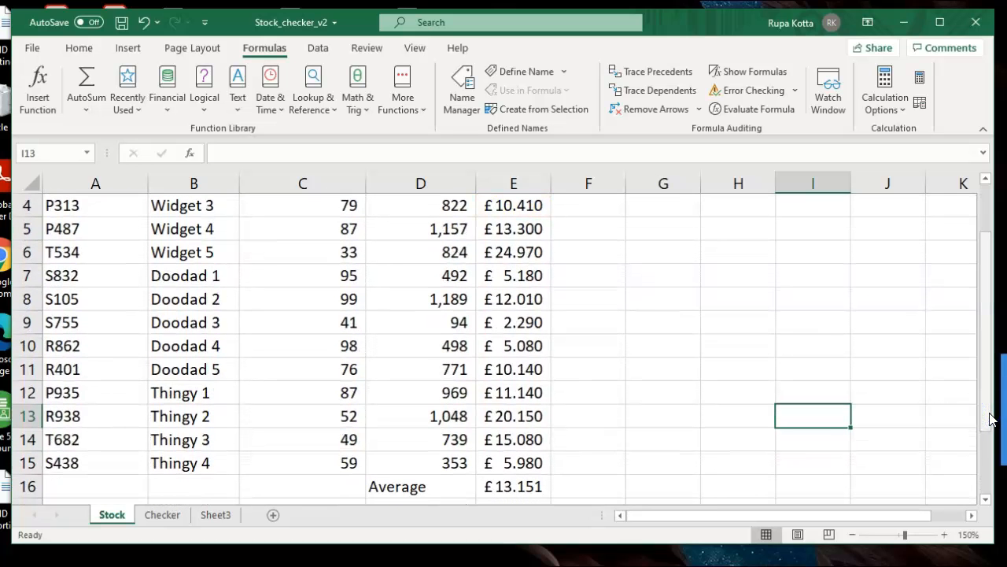
{"action": "left_click_drag", "start_coordinate": [989, 419], "coordinate": [988, 363]}
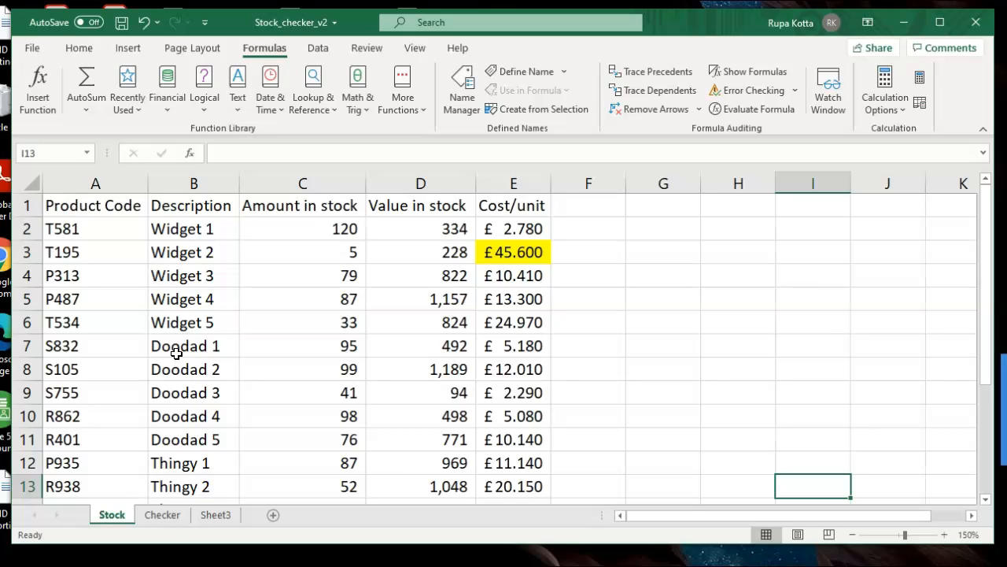
Show the Checker sheet at 180% zoom
{"action": "left_click", "coordinate": [162, 515]}
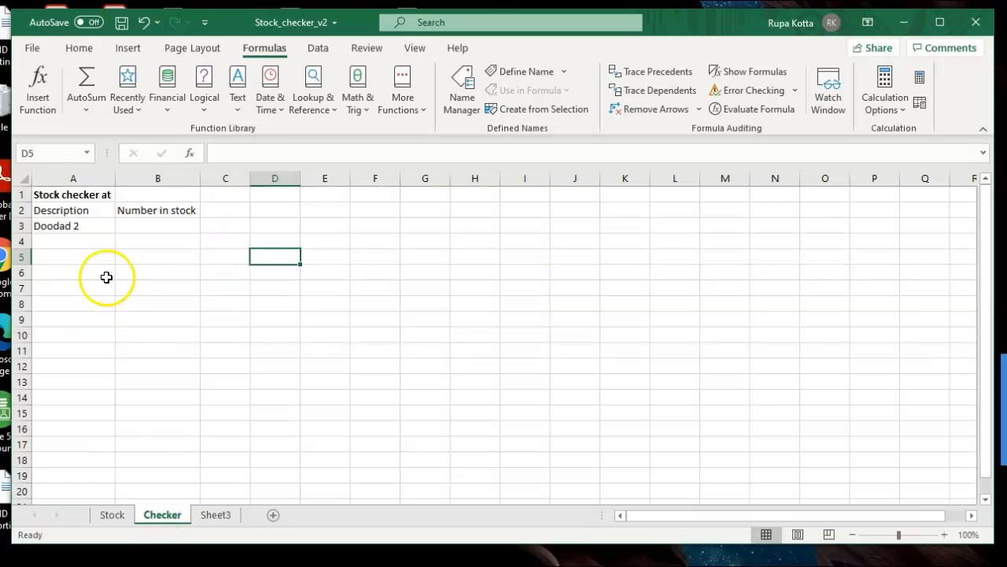
{"action": "left_click", "coordinate": [943, 534]}
{"action": "left_click", "coordinate": [943, 534]}
{"action": "left_click", "coordinate": [943, 534]}
{"action": "left_click", "coordinate": [943, 534]}
{"action": "left_click", "coordinate": [943, 534]}
{"action": "left_click", "coordinate": [943, 535]}
{"action": "left_click", "coordinate": [944, 534]}
{"action": "left_click", "coordinate": [944, 534]}
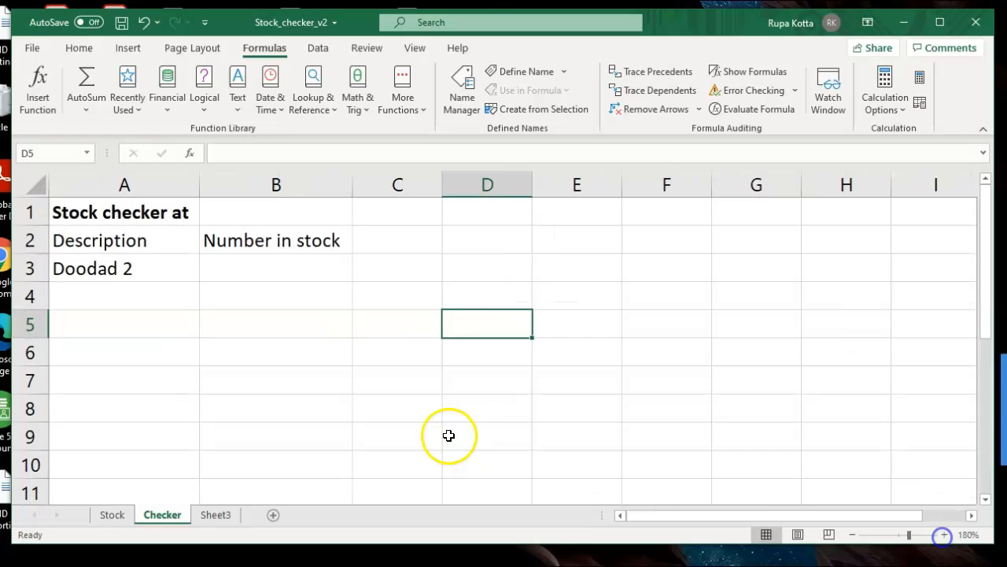
Choose Widget 3 as the product in cell A3 of the Checker sheet and compare it with its row on the Stock sheet
{"action": "left_click", "coordinate": [202, 317]}
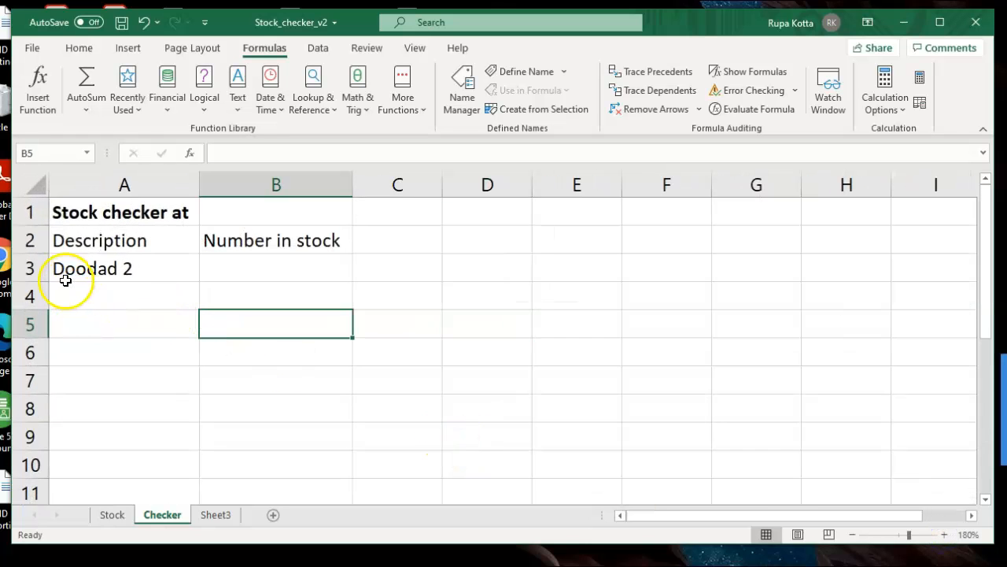
{"action": "left_click", "coordinate": [106, 268]}
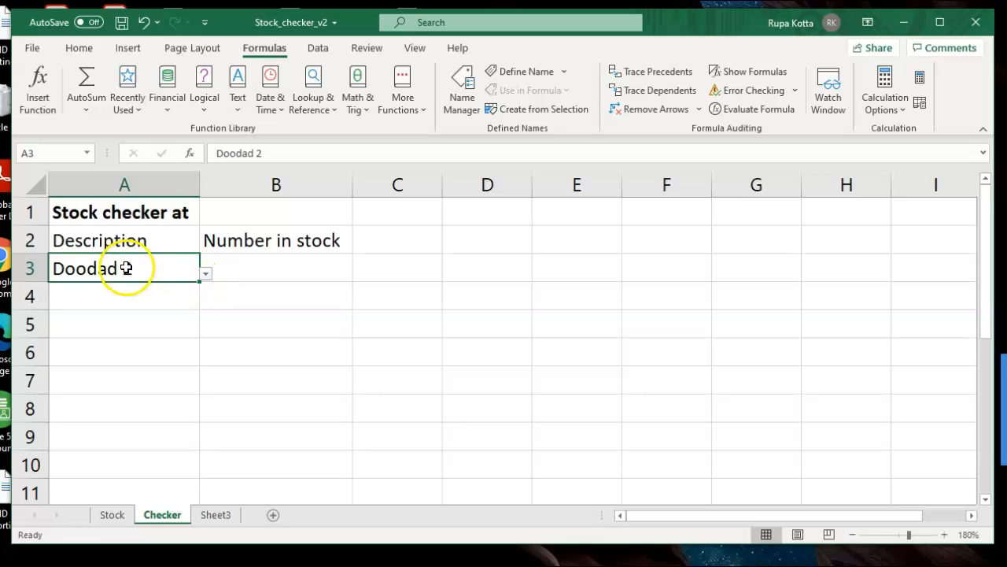
{"action": "left_click", "coordinate": [205, 275]}
{"action": "left_click", "coordinate": [196, 370]}
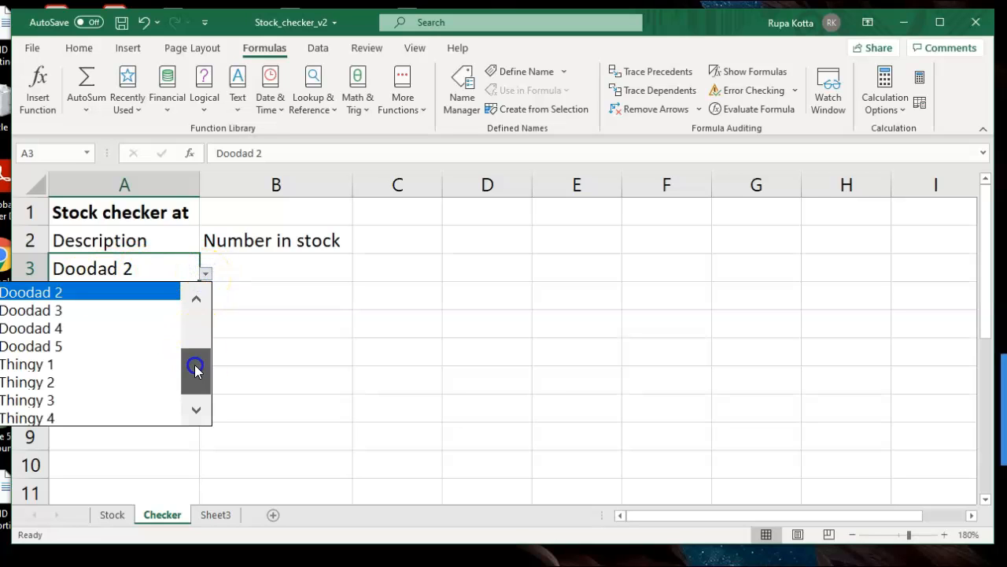
{"action": "left_click_drag", "start_coordinate": [196, 370], "coordinate": [191, 325]}
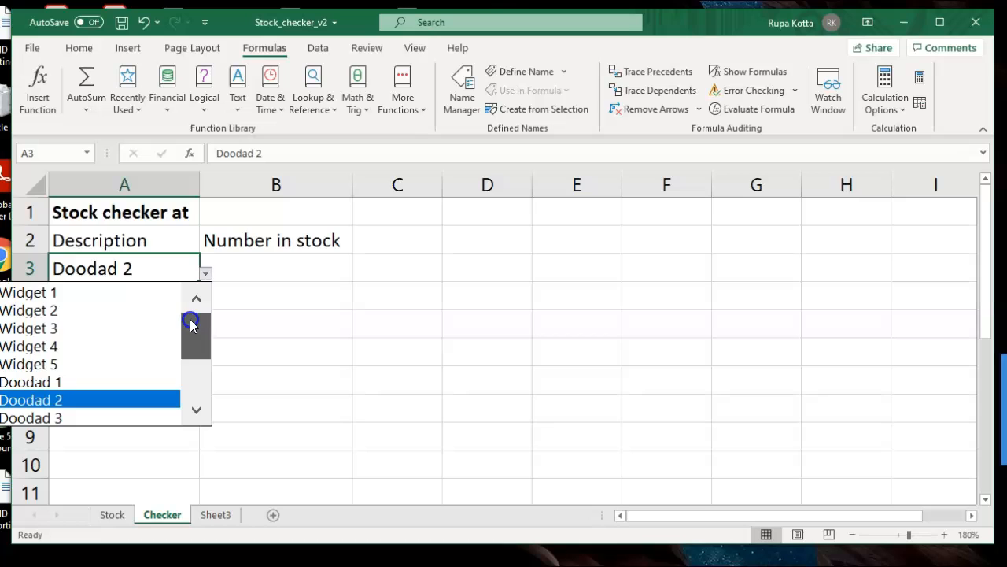
{"action": "left_click", "coordinate": [91, 327]}
{"action": "left_click", "coordinate": [278, 269]}
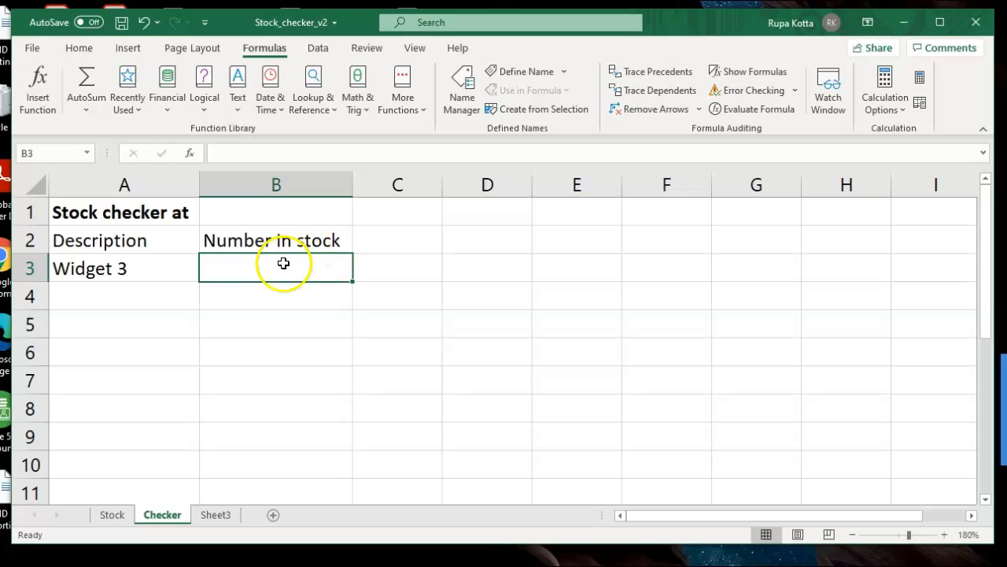
{"action": "left_click", "coordinate": [111, 514]}
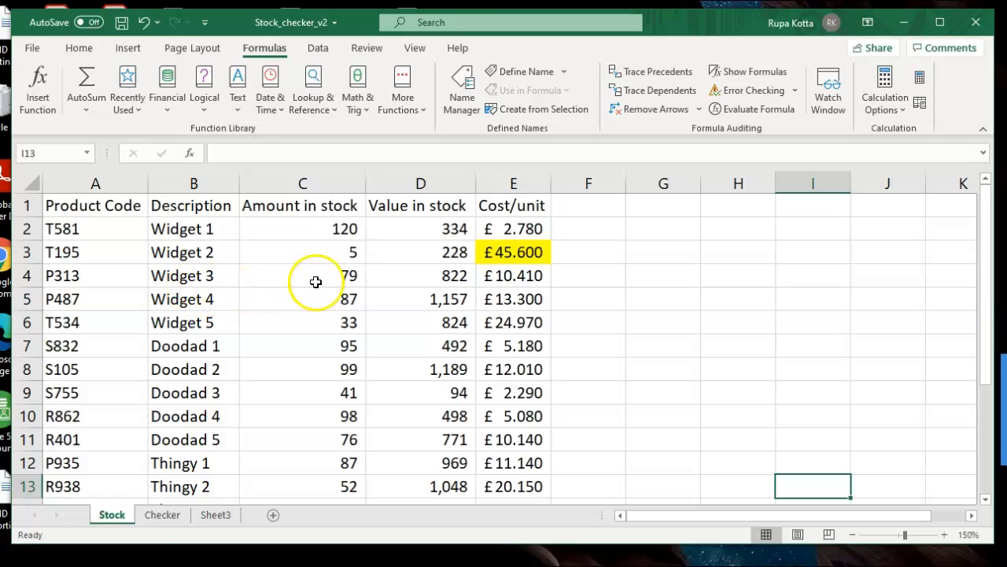
{"action": "left_click", "coordinate": [162, 514]}
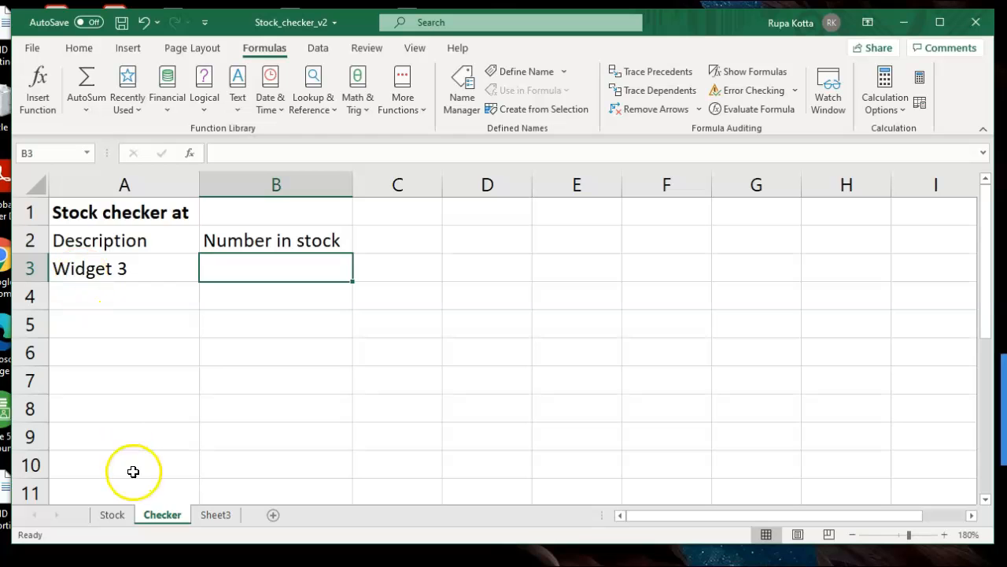
{"action": "left_click", "coordinate": [112, 515]}
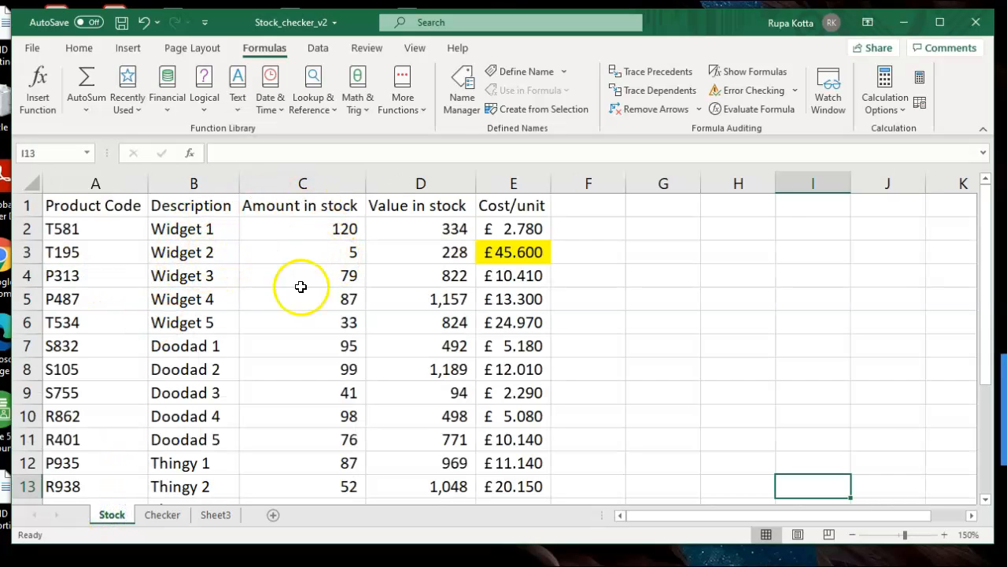
{"action": "left_click", "coordinate": [162, 514]}
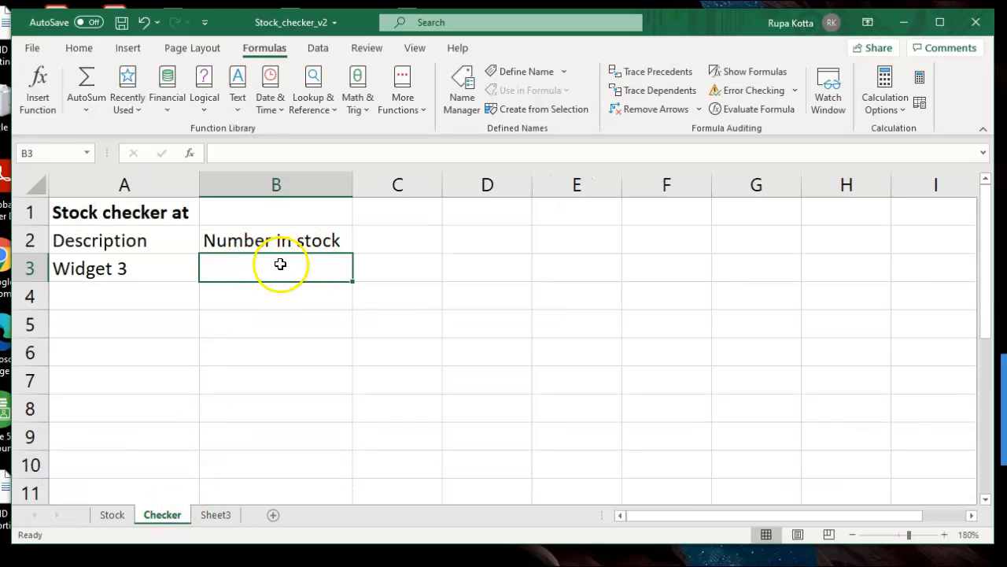
Change the product in Checker cell A3 to Widget 5 and check its amount in stock on the Stock sheet
{"action": "left_click", "coordinate": [173, 260]}
{"action": "left_click", "coordinate": [204, 272]}
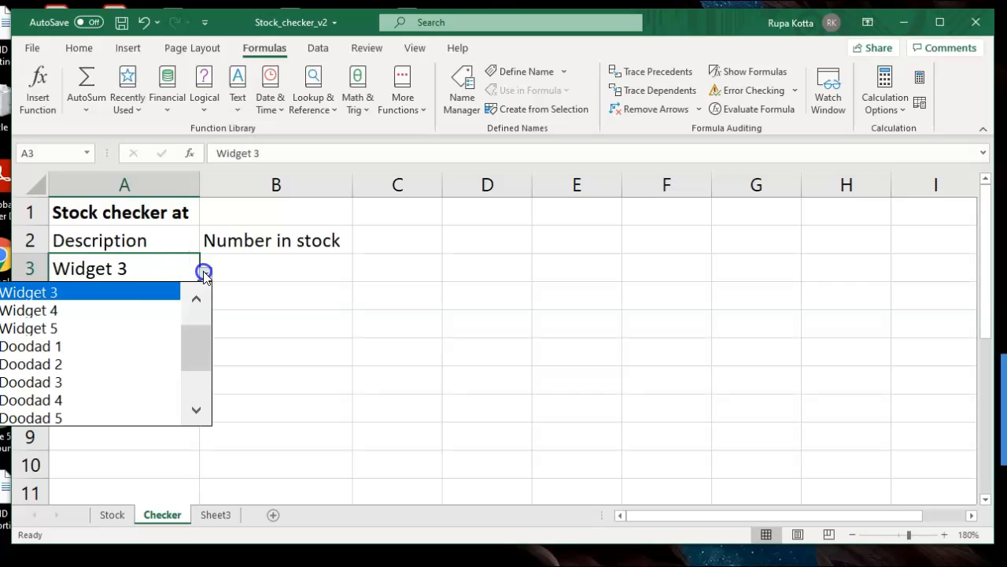
{"action": "left_click", "coordinate": [152, 323]}
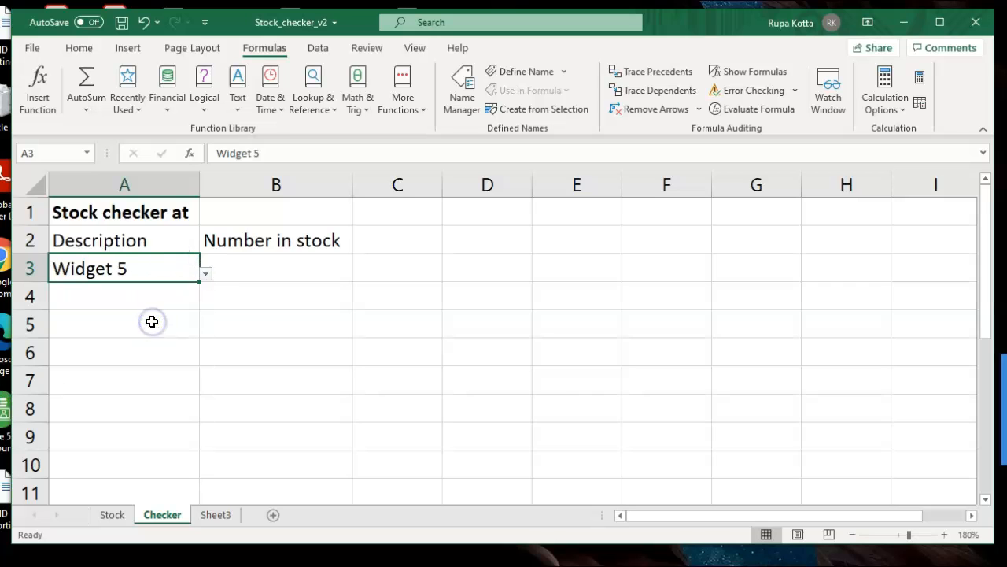
{"action": "left_click", "coordinate": [244, 278]}
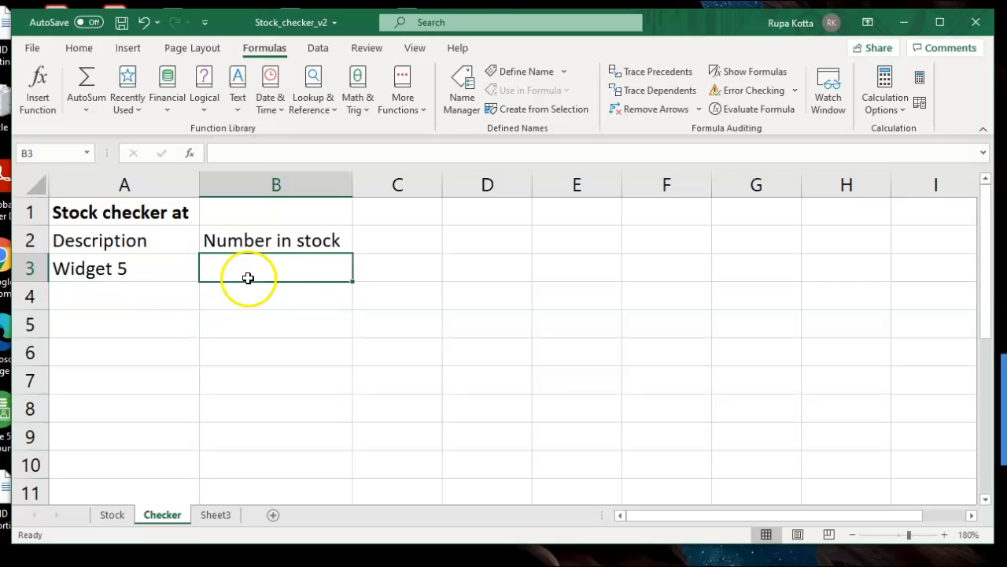
{"action": "left_click", "coordinate": [118, 516]}
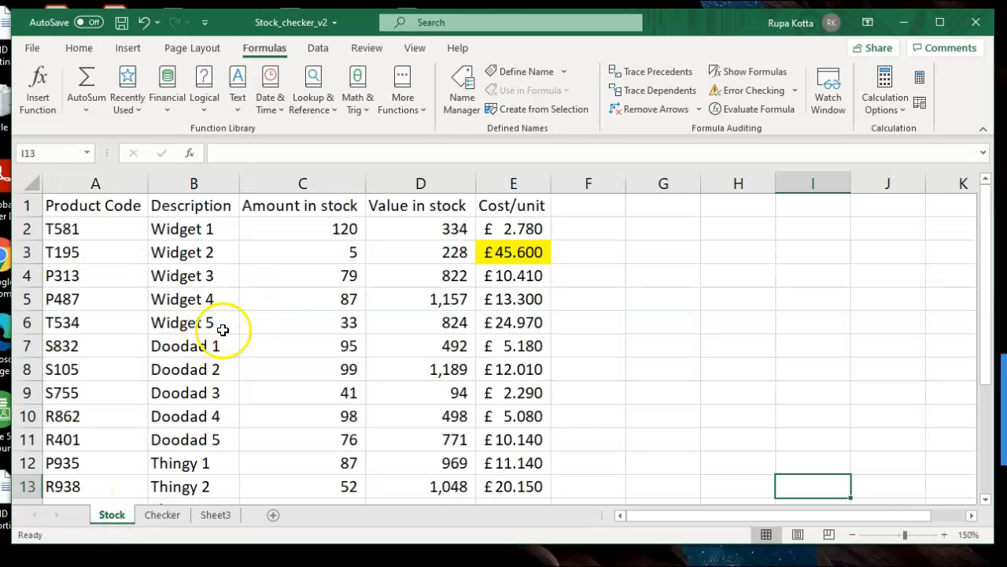
{"action": "left_click", "coordinate": [168, 517]}
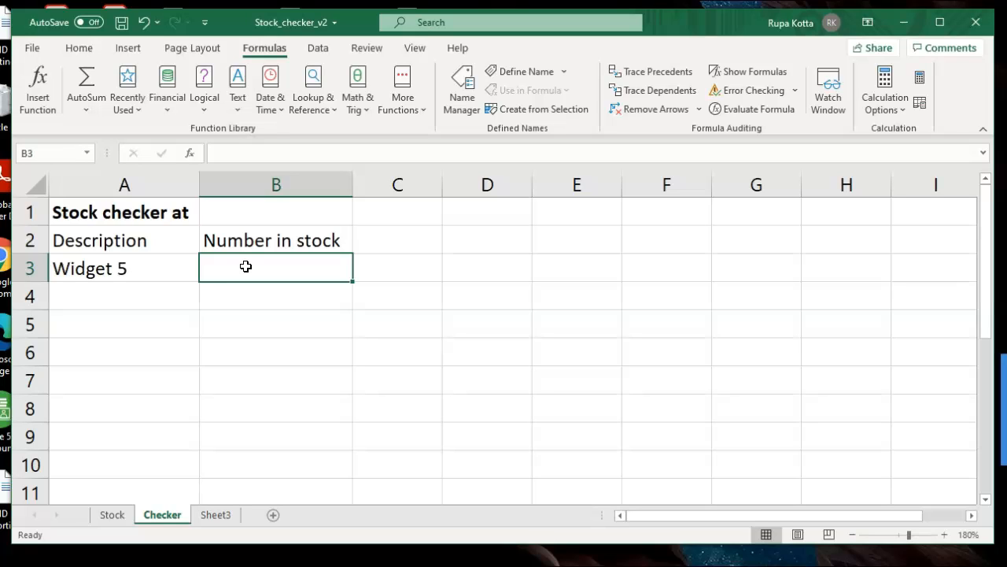
{"action": "left_click", "coordinate": [116, 513]}
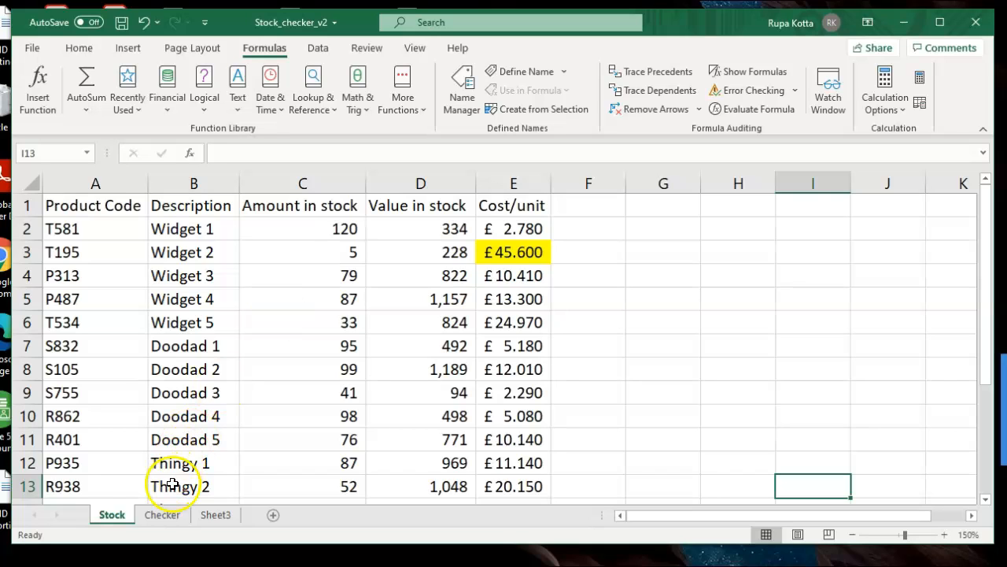
{"action": "left_click", "coordinate": [166, 513]}
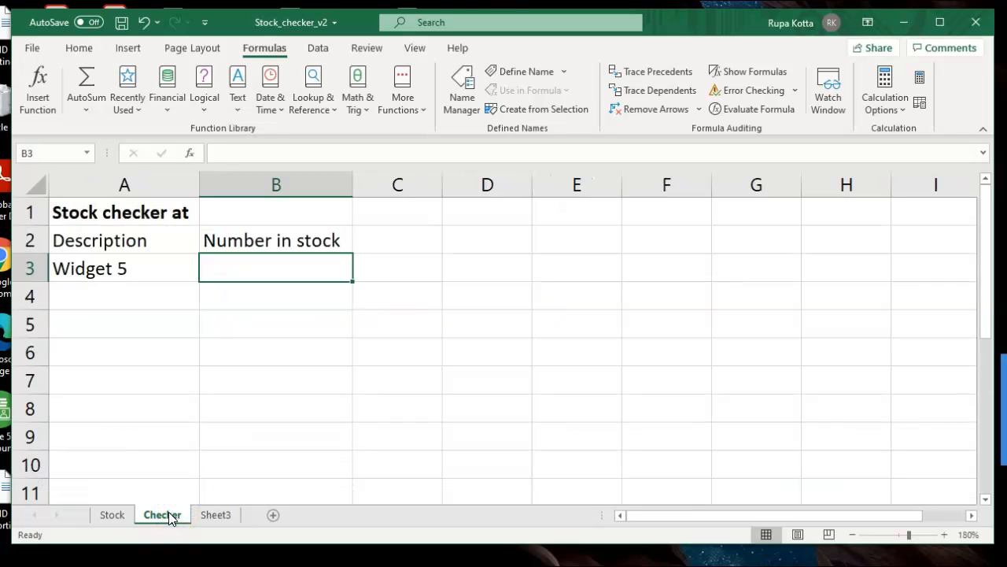
Review the exercise instructions on Sheet3 and choose Doodad 3 as the product in Checker cell A3
{"action": "left_click", "coordinate": [214, 516]}
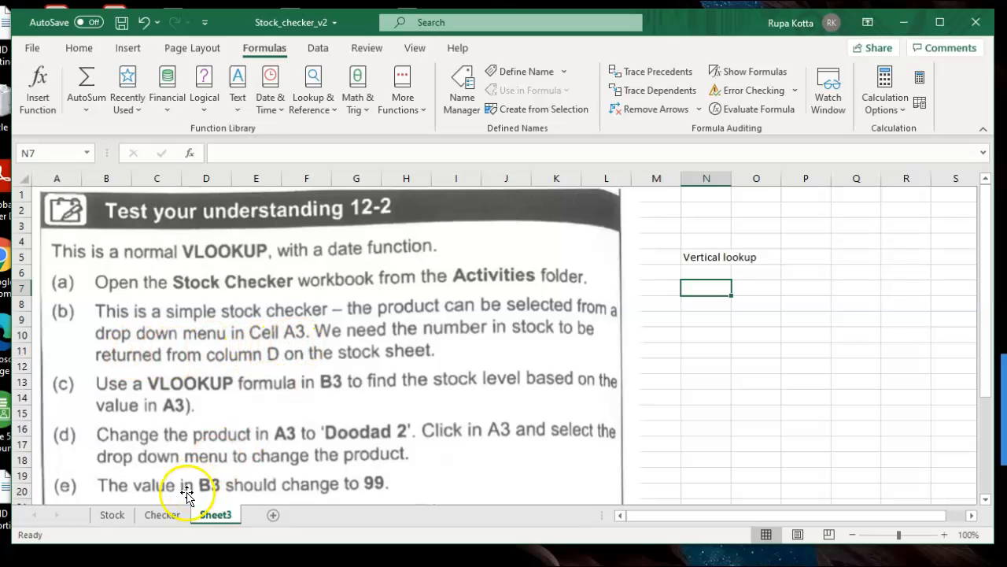
{"action": "left_click", "coordinate": [162, 514]}
{"action": "left_click", "coordinate": [149, 265]}
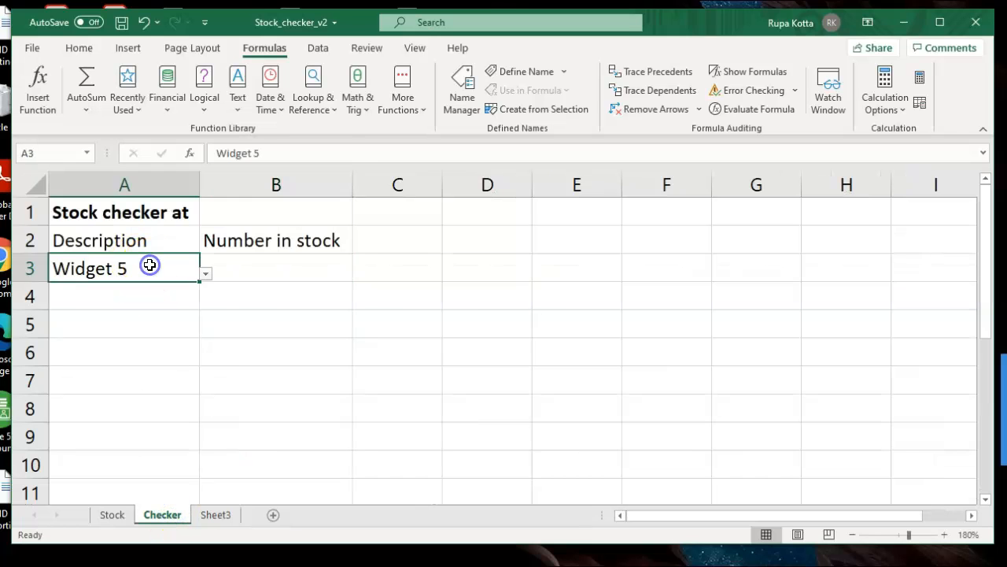
{"action": "left_click", "coordinate": [205, 274]}
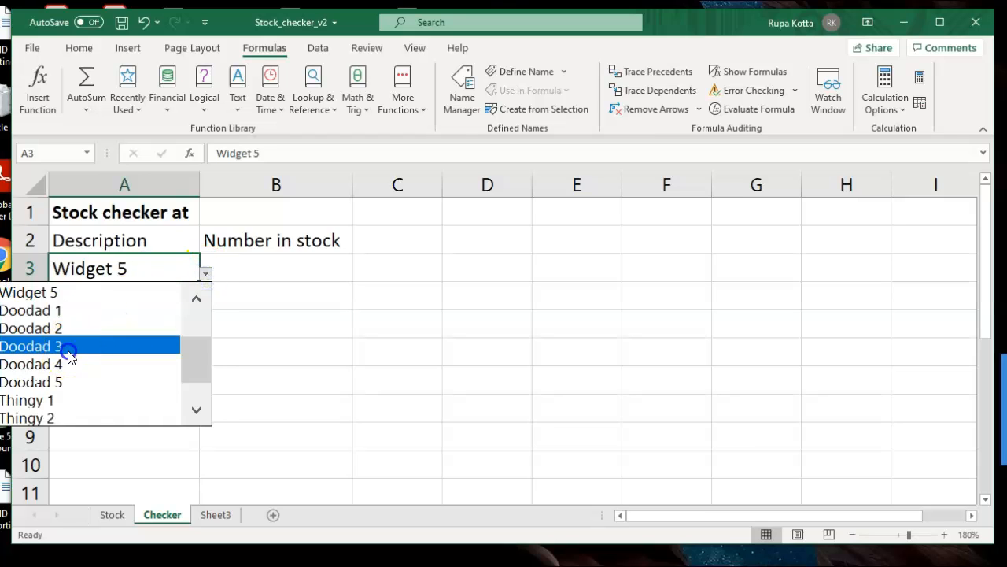
{"action": "left_click", "coordinate": [67, 347]}
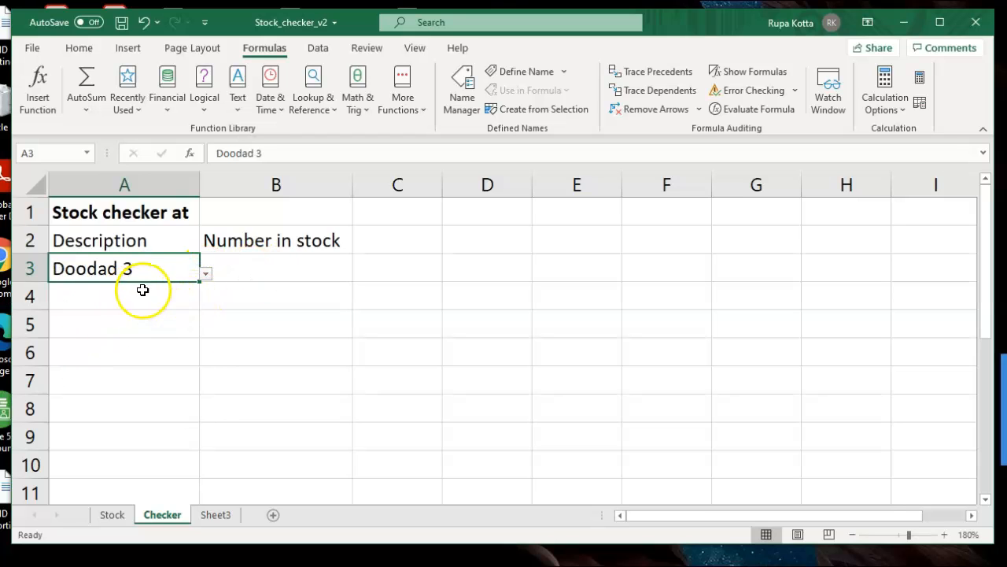
Compare the instructions on Sheet3 with the Stock sheet's columns and Checker cell B3 to identify the source column for the stock number
{"action": "left_click", "coordinate": [220, 515]}
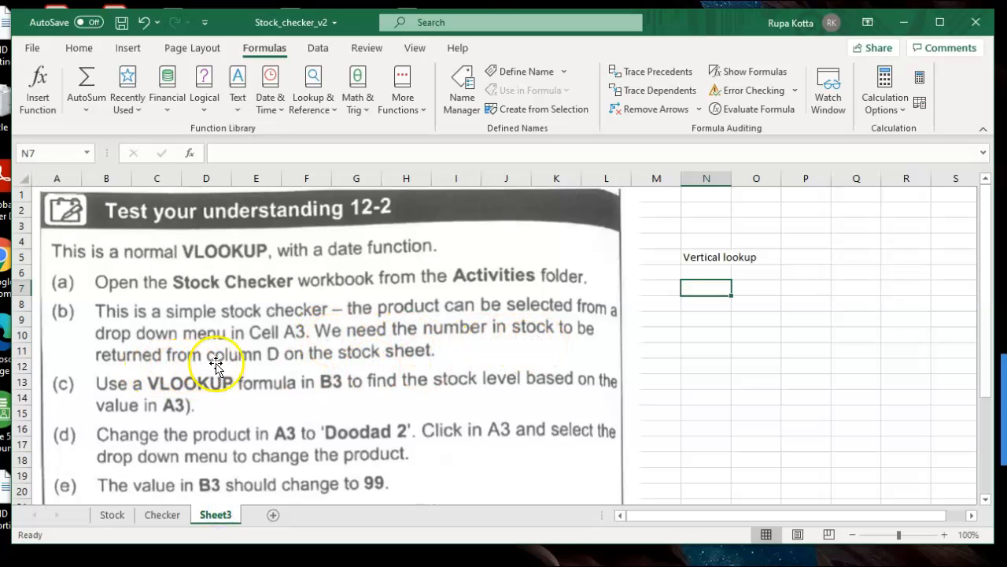
{"action": "left_click", "coordinate": [112, 514]}
{"action": "left_click", "coordinate": [146, 514]}
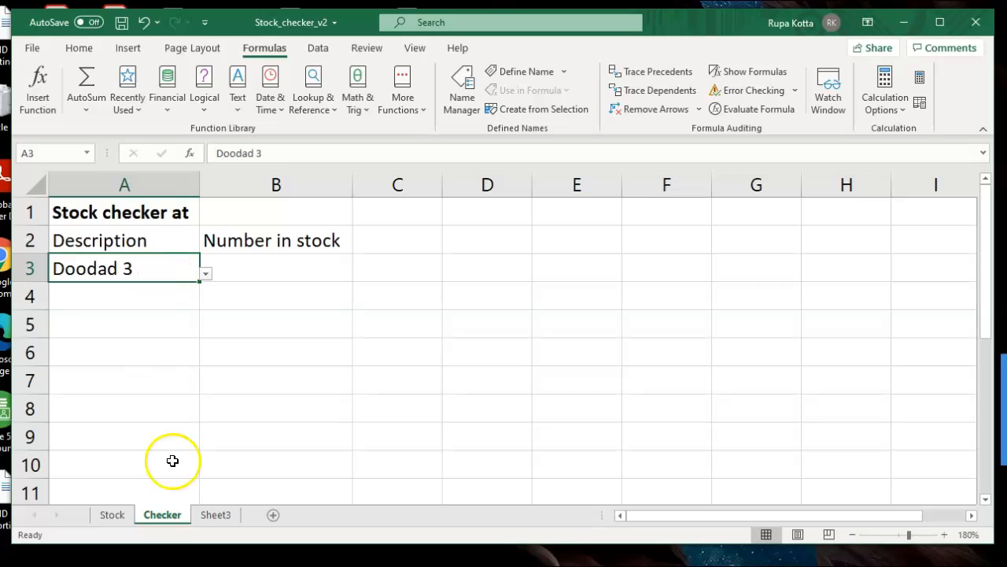
{"action": "left_click", "coordinate": [292, 274]}
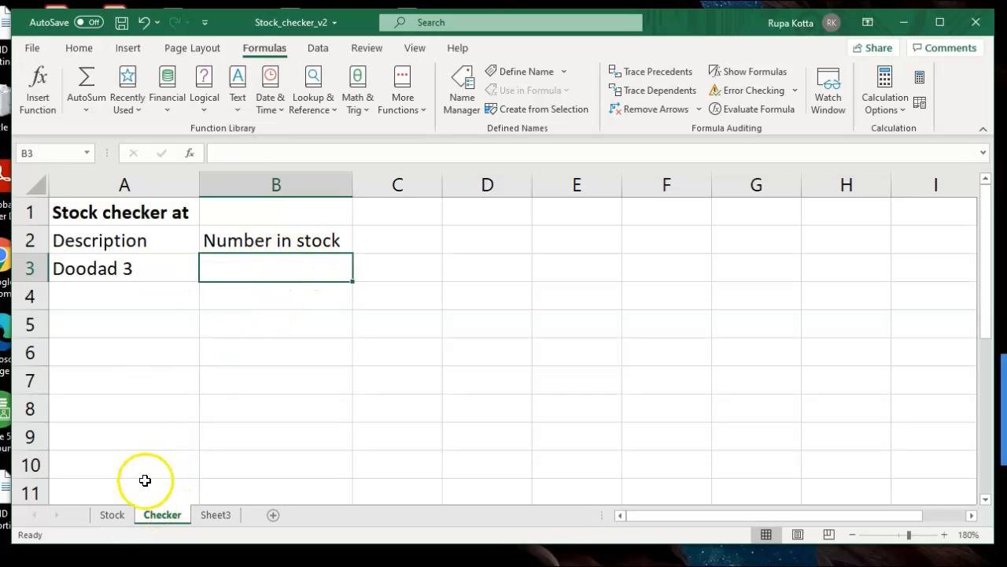
{"action": "left_click", "coordinate": [113, 515]}
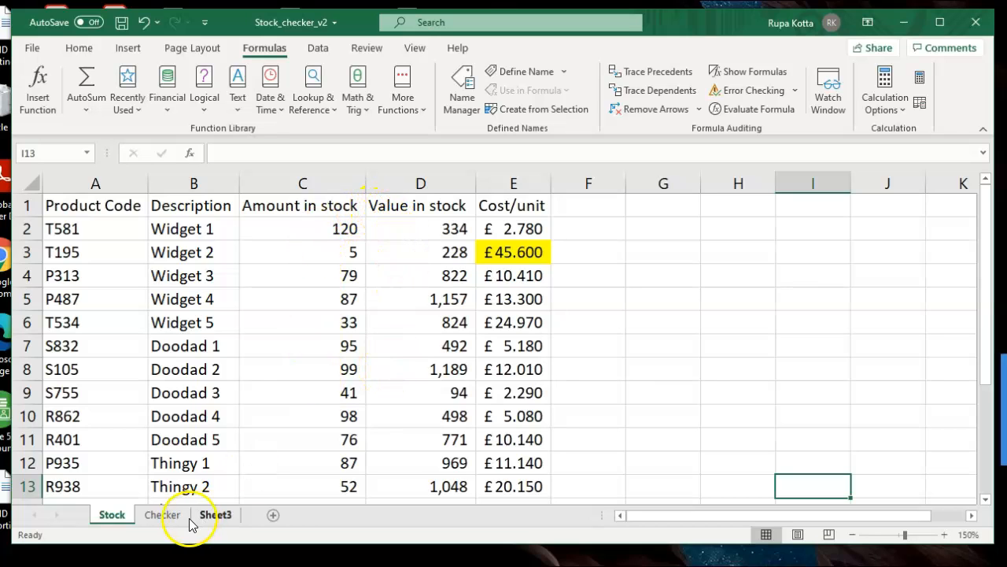
Change the product in Checker cell A3 to Doodad 4 and select cell B3
{"action": "left_click", "coordinate": [160, 517]}
{"action": "left_click", "coordinate": [145, 260]}
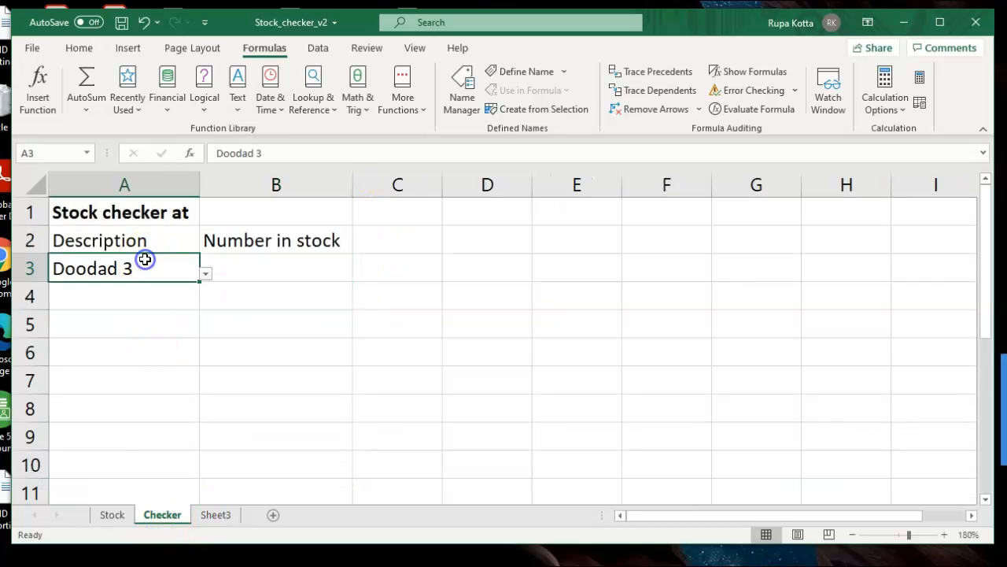
{"action": "left_click", "coordinate": [204, 272]}
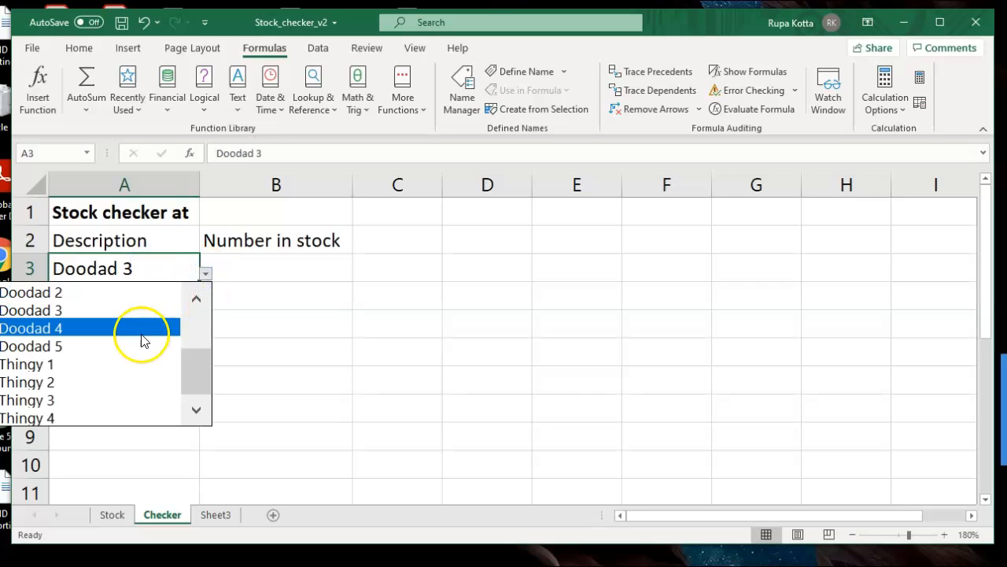
{"action": "left_click", "coordinate": [145, 333]}
{"action": "left_click", "coordinate": [280, 275]}
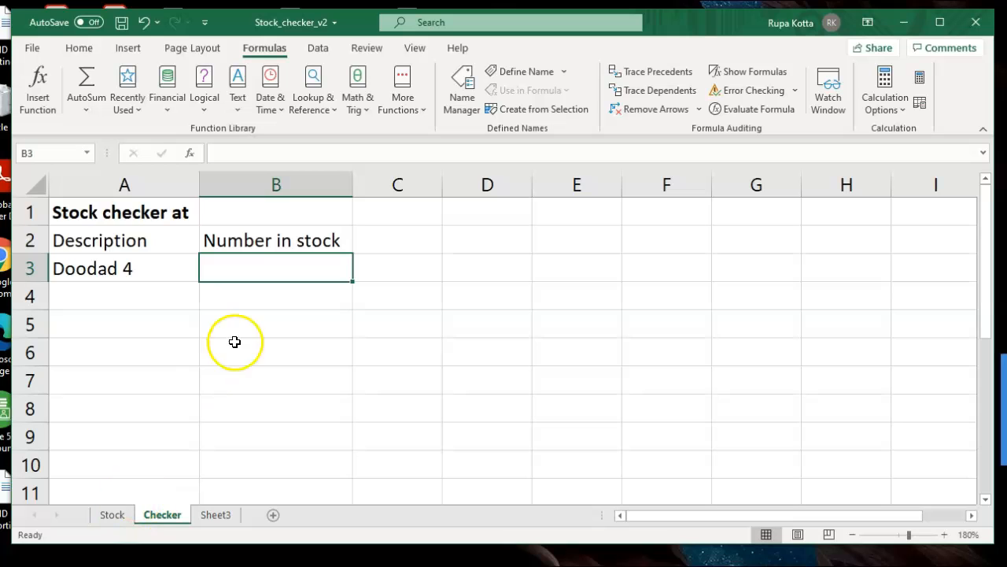
Look over the Stock sheet's data and reread the VLOOKUP instructions on Sheet3, returning to the Checker sheet
{"action": "left_click", "coordinate": [111, 516]}
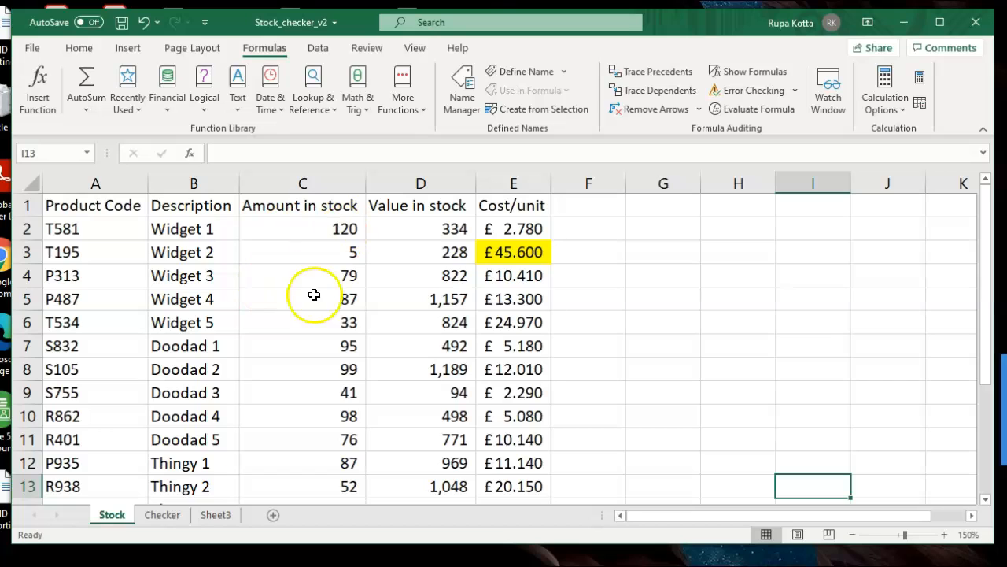
{"action": "left_click", "coordinate": [168, 518]}
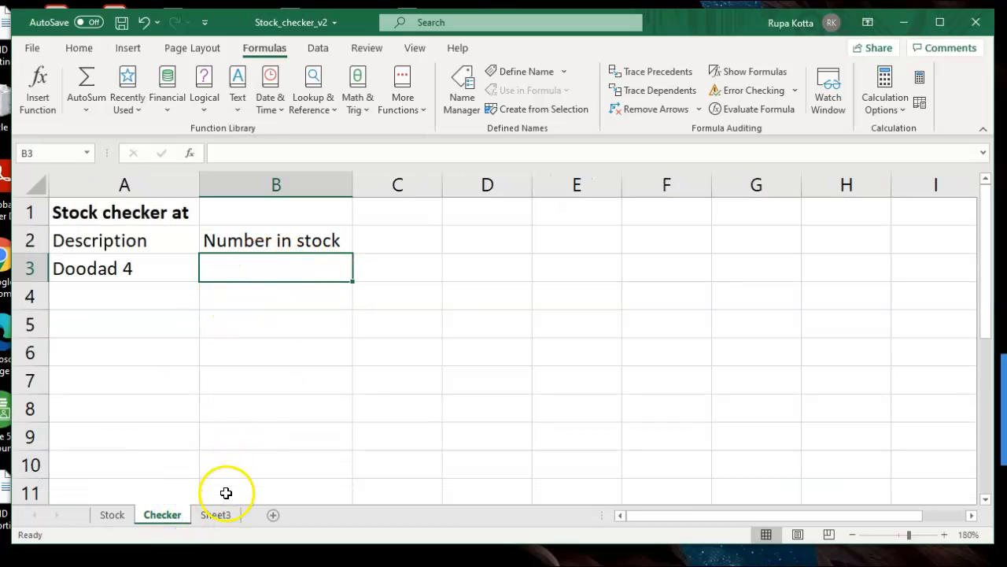
{"action": "left_click", "coordinate": [215, 514]}
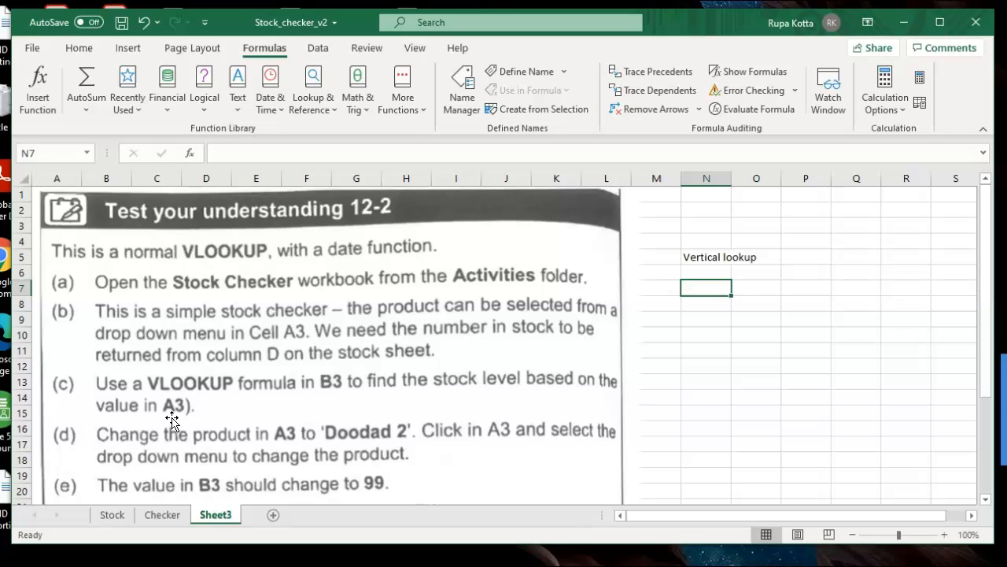
{"action": "left_click", "coordinate": [169, 515]}
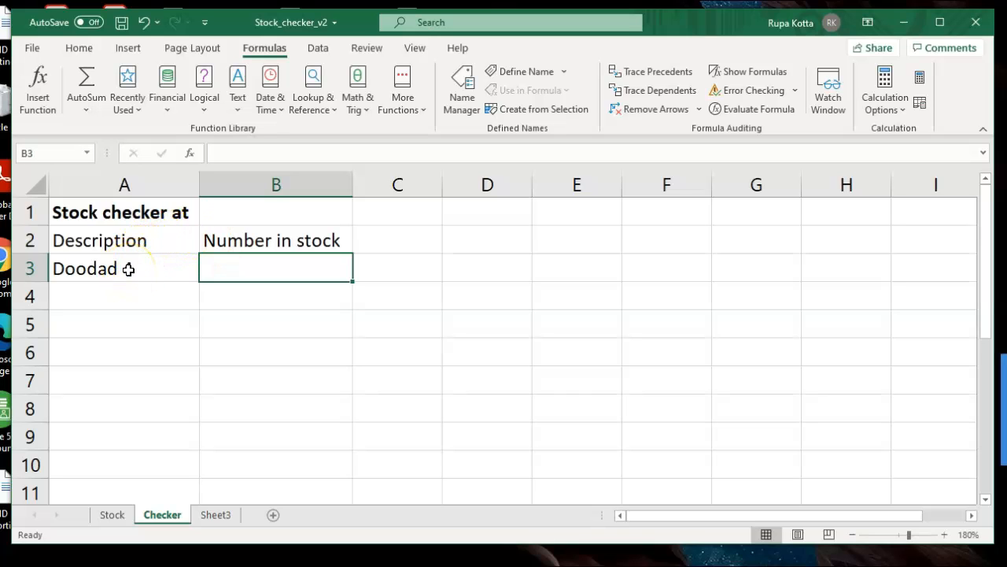
Try to start a VLOOKUP formula in Checker cell B3 by entering =vl and accepting the suggested function
{"action": "left_click", "coordinate": [78, 48]}
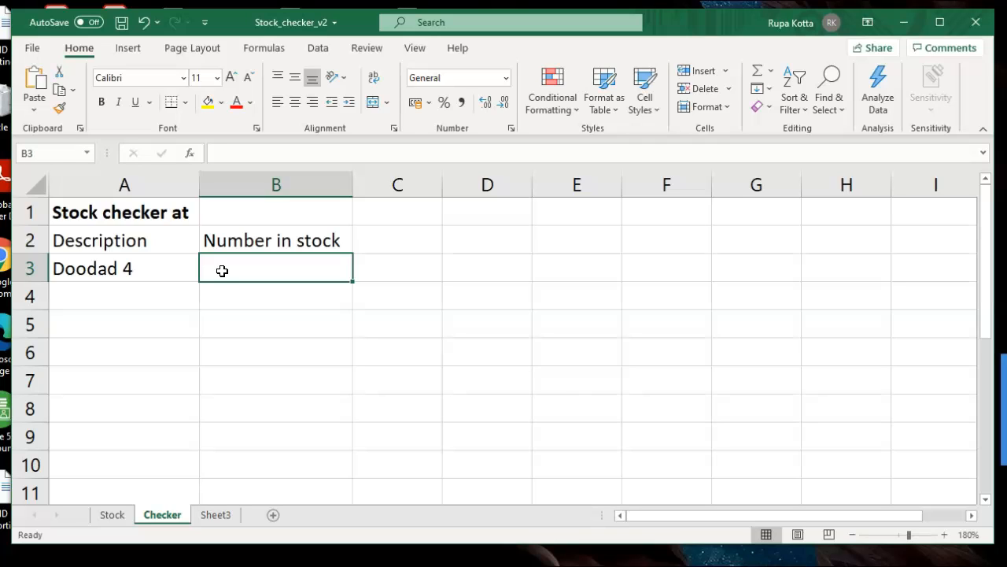
{"action": "type", "text": "="}
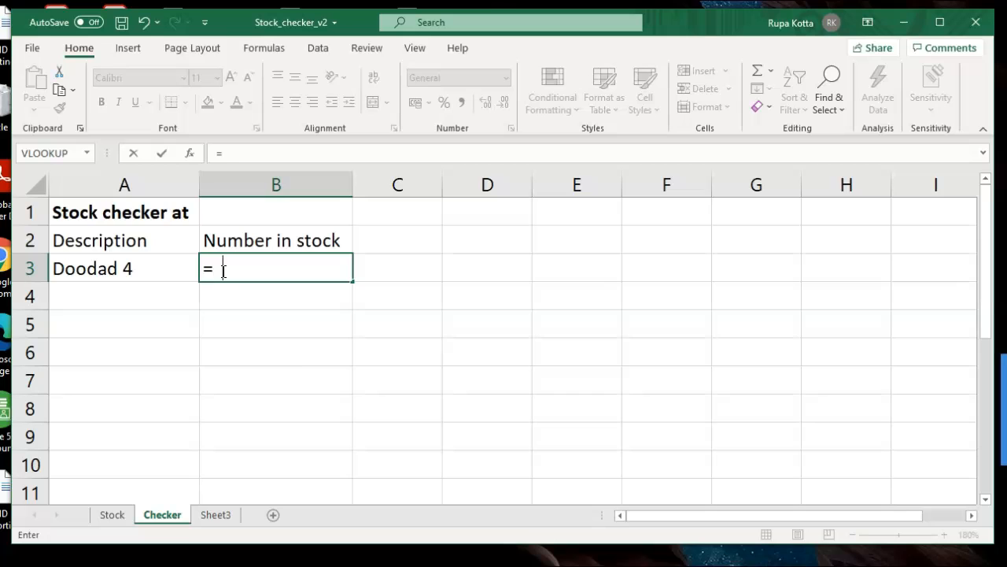
{"action": "type", "text": "vl"}
{"action": "double_click", "coordinate": [252, 292]}
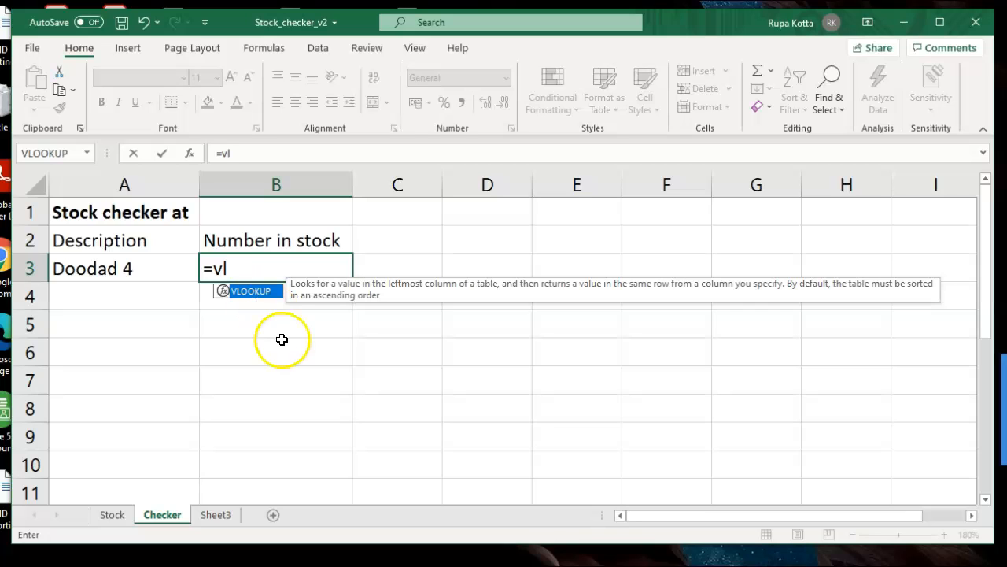
{"action": "left_click", "coordinate": [262, 299]}
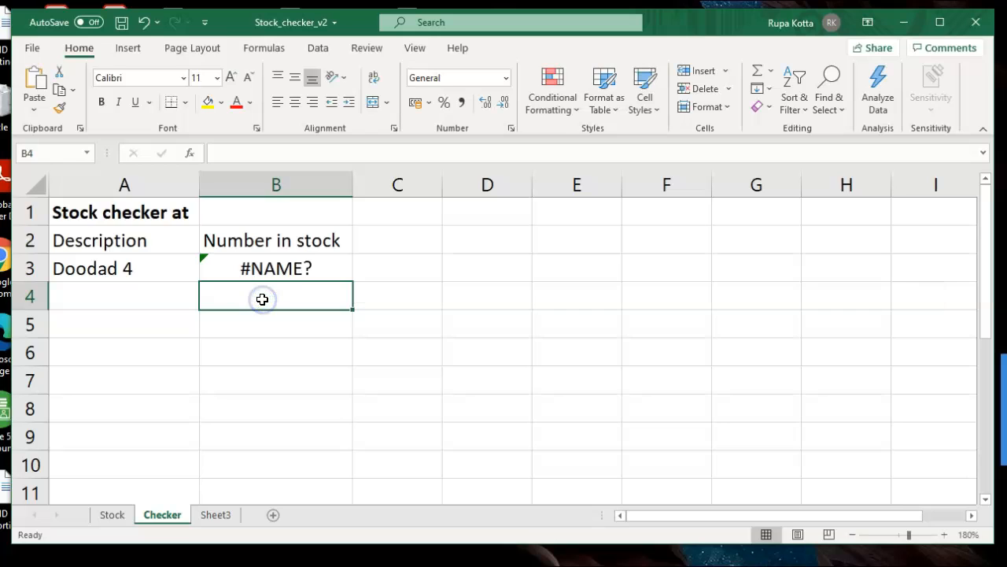
{"action": "double_click", "coordinate": [277, 281]}
{"action": "left_click", "coordinate": [284, 271]}
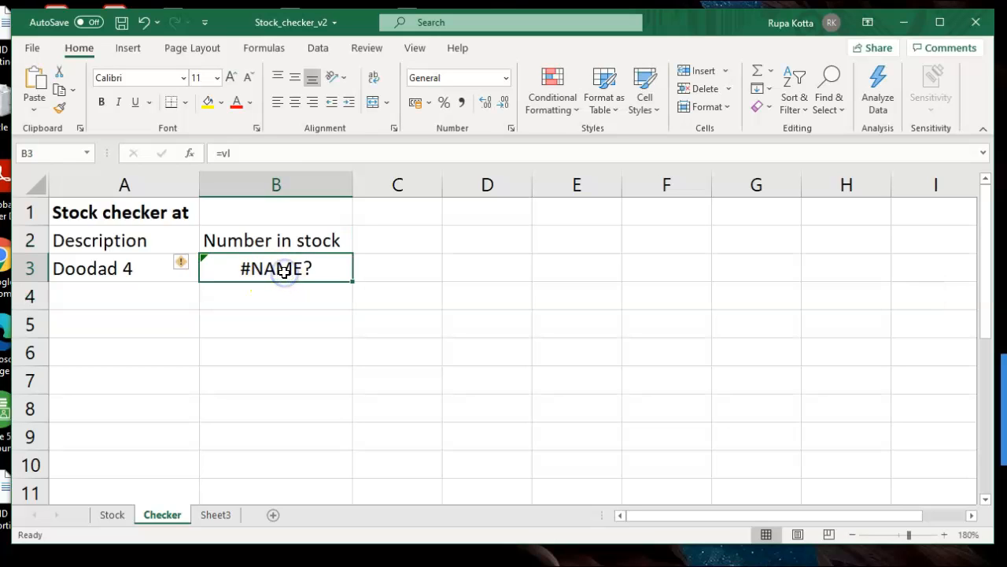
Begin a VLOOKUP formula directly in B3, review its argument list, and delete it back to the equals sign
{"action": "type", "text": "="}
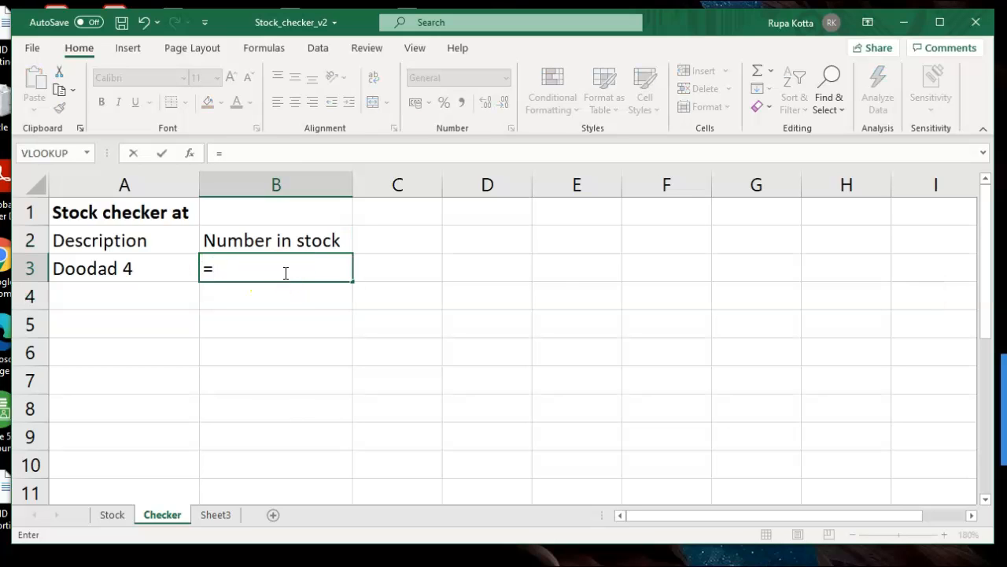
{"action": "type", "text": "v"}
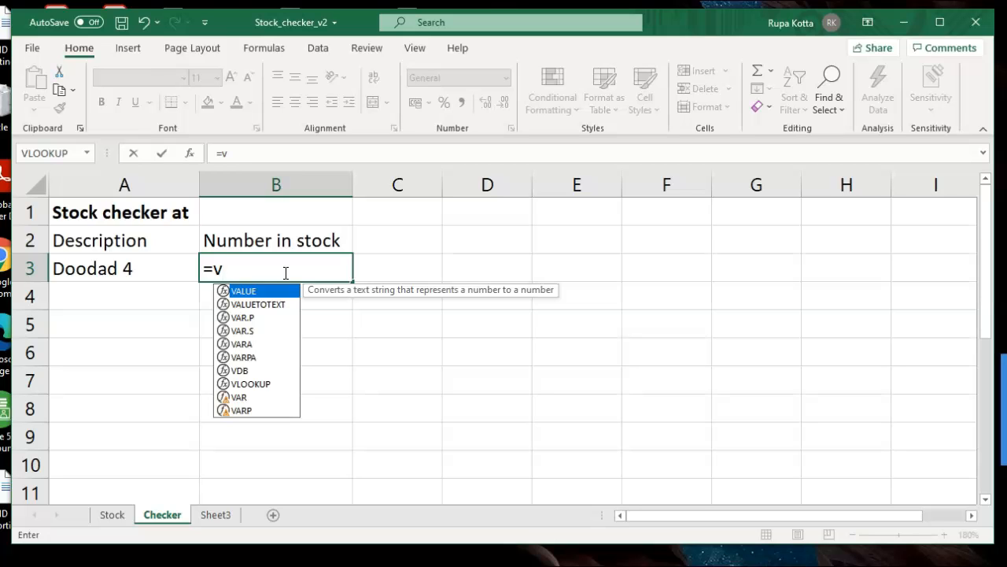
{"action": "type", "text": "loo"}
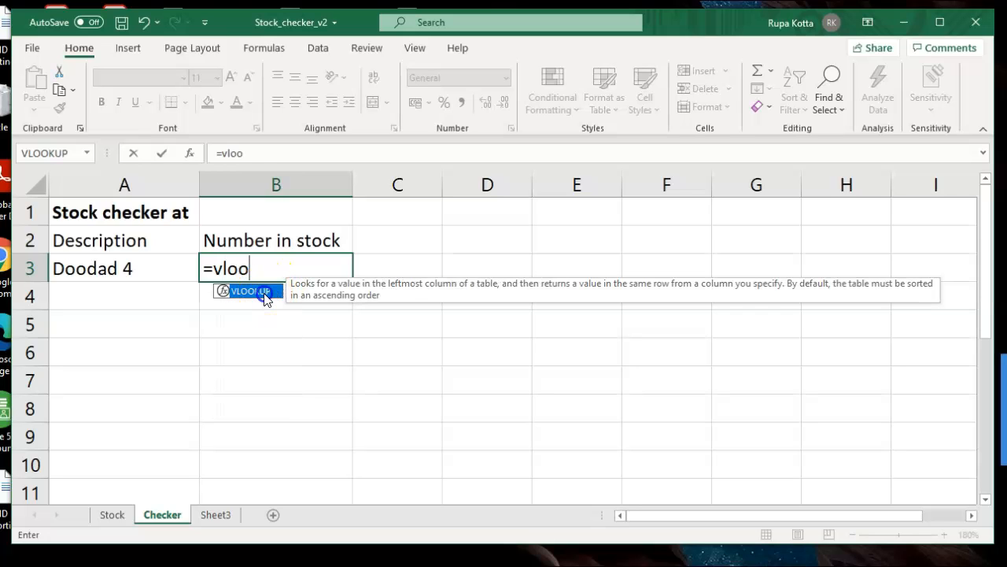
{"action": "double_click", "coordinate": [264, 292]}
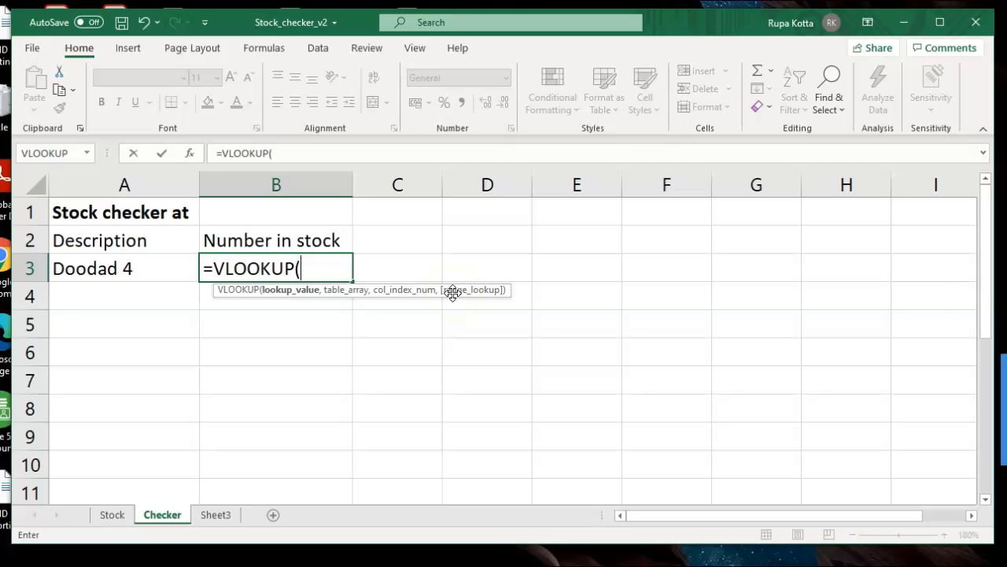
{"action": "key", "text": "BackSpace"}
{"action": "key", "text": "BackSpace"}
{"action": "key", "text": "BackSpace"}
{"action": "key", "text": "BackSpace"}
{"action": "key", "text": "BackSpace"}
{"action": "key", "text": "BackSpace"}
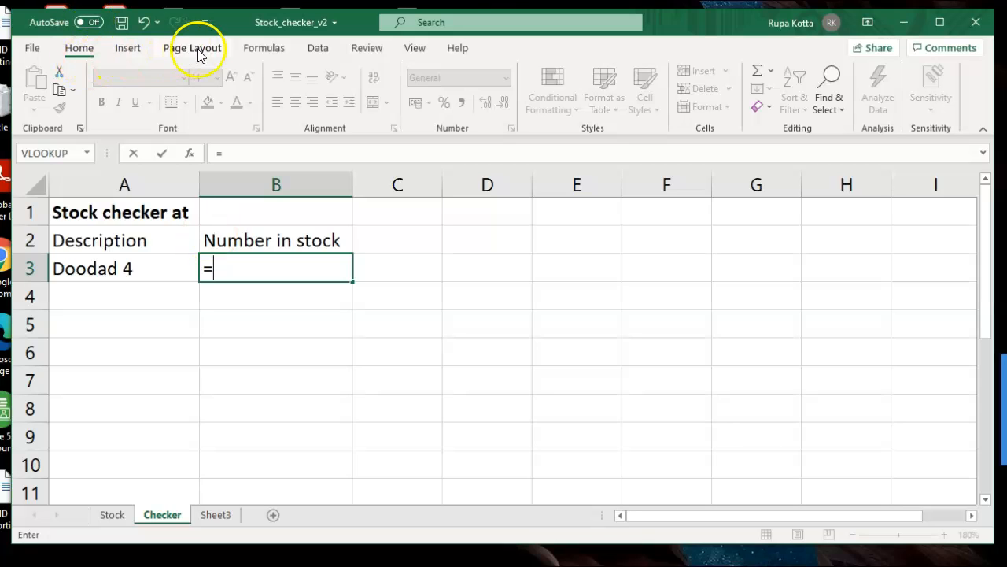
Insert the VLOOKUP function from the Lookup & Reference category into Checker cell B3
{"action": "left_click", "coordinate": [262, 48]}
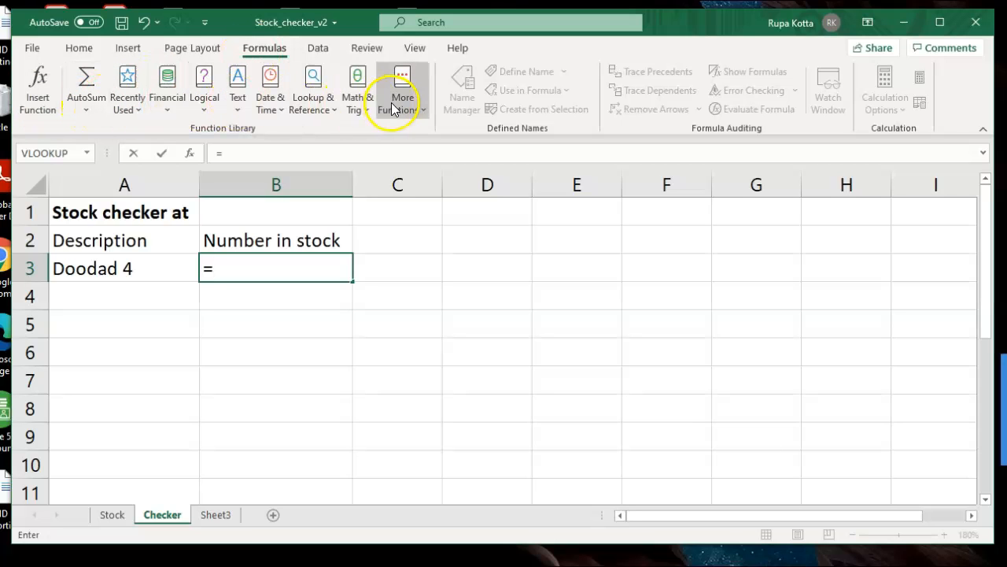
{"action": "left_click", "coordinate": [317, 105]}
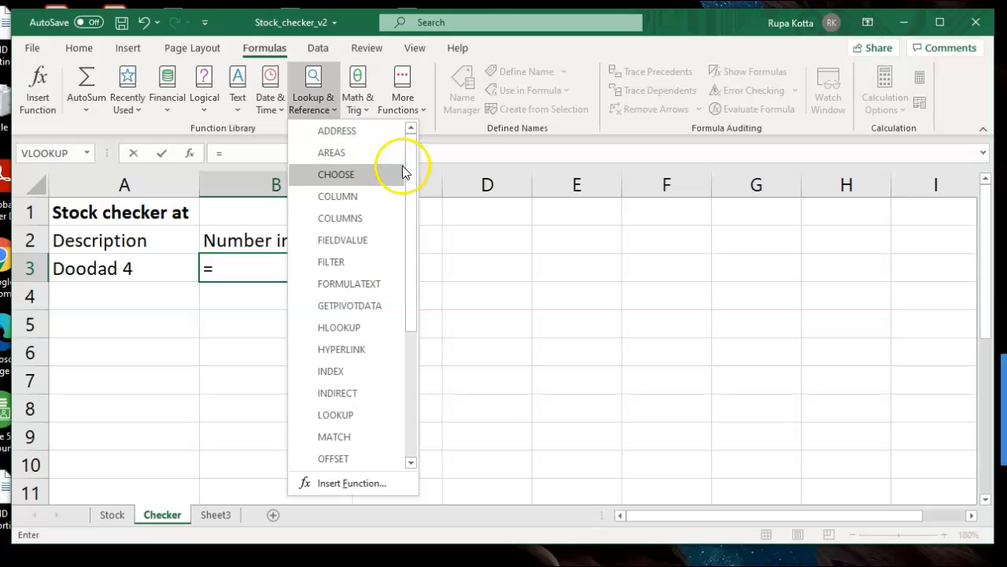
{"action": "left_click_drag", "start_coordinate": [411, 171], "coordinate": [413, 209]}
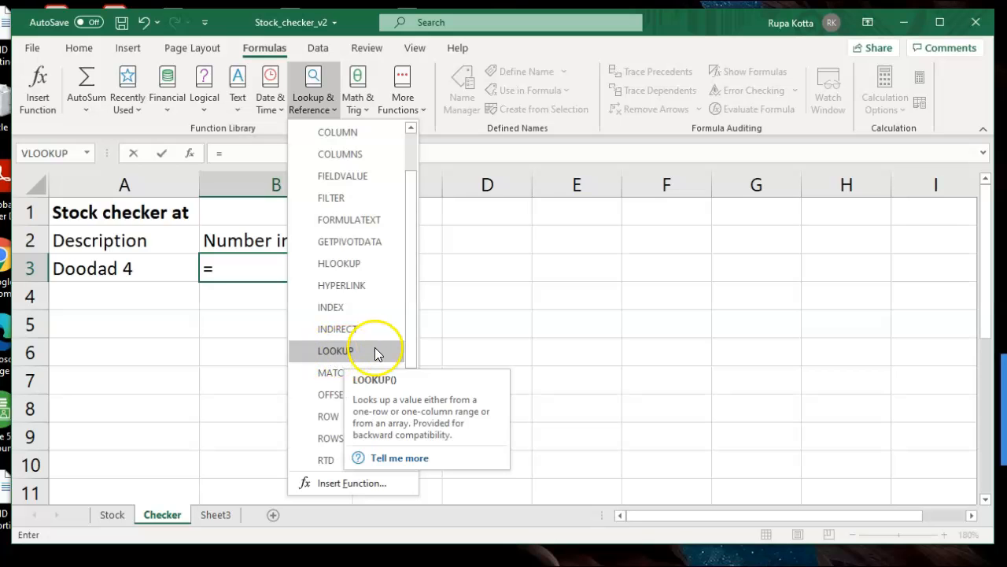
{"action": "left_click_drag", "start_coordinate": [412, 333], "coordinate": [410, 425]}
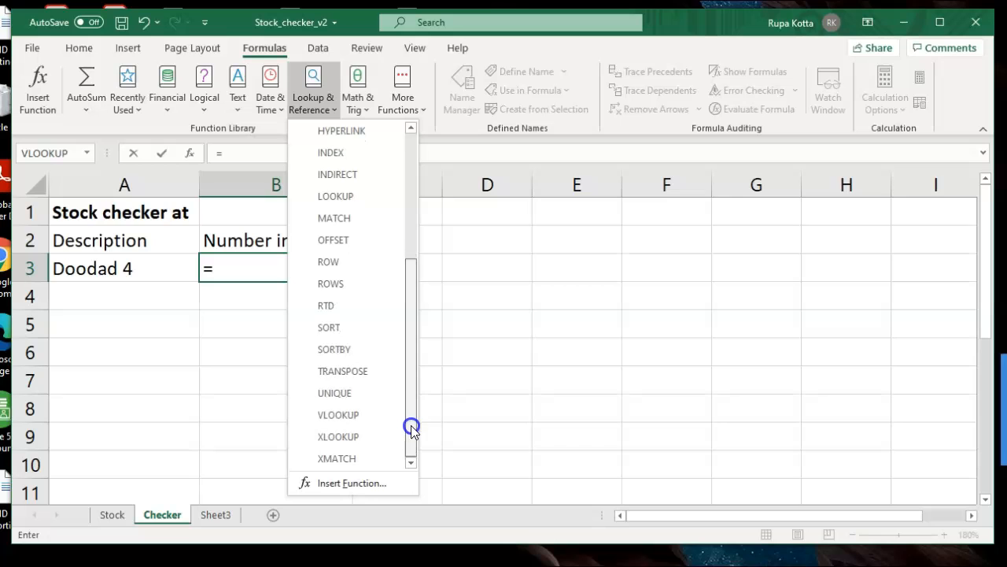
{"action": "left_click", "coordinate": [344, 414]}
{"action": "left_click", "coordinate": [344, 414]}
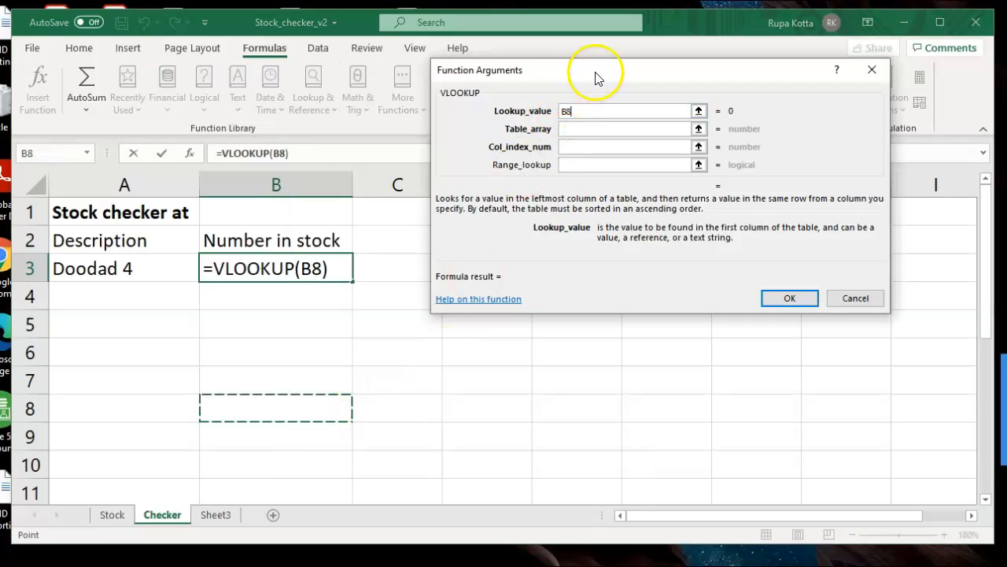
Clear the mistaken B8 reference from the VLOOKUP arguments and set Lookup_value to cell A3
{"action": "left_click_drag", "start_coordinate": [590, 76], "coordinate": [522, 157]}
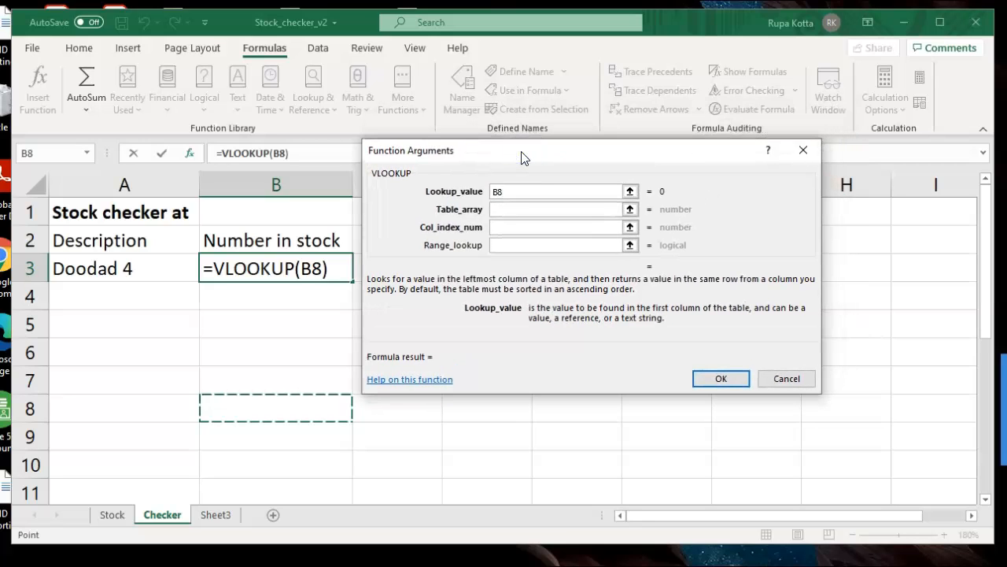
{"action": "key", "text": "BackSpace"}
{"action": "key", "text": "BackSpace"}
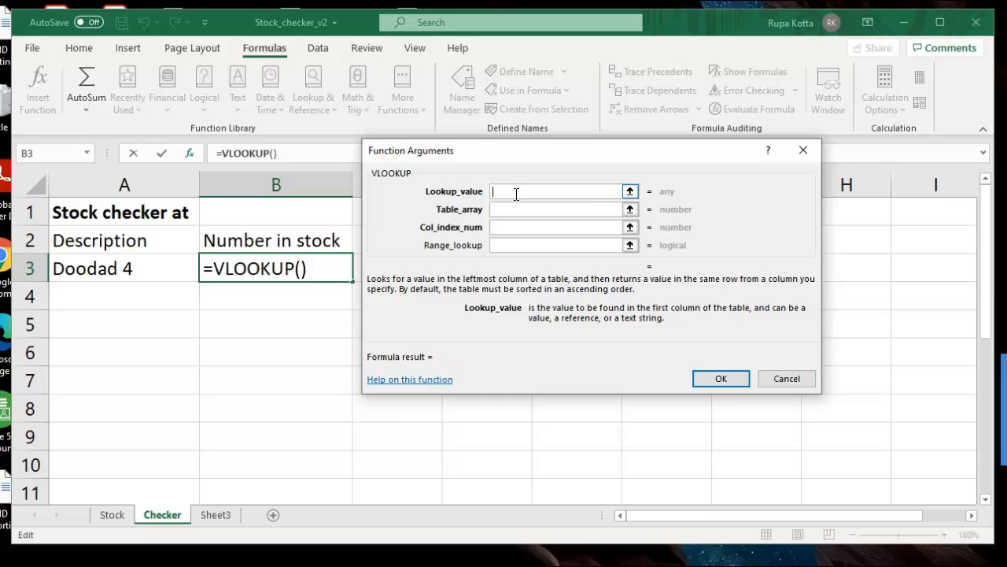
{"action": "left_click", "coordinate": [125, 268]}
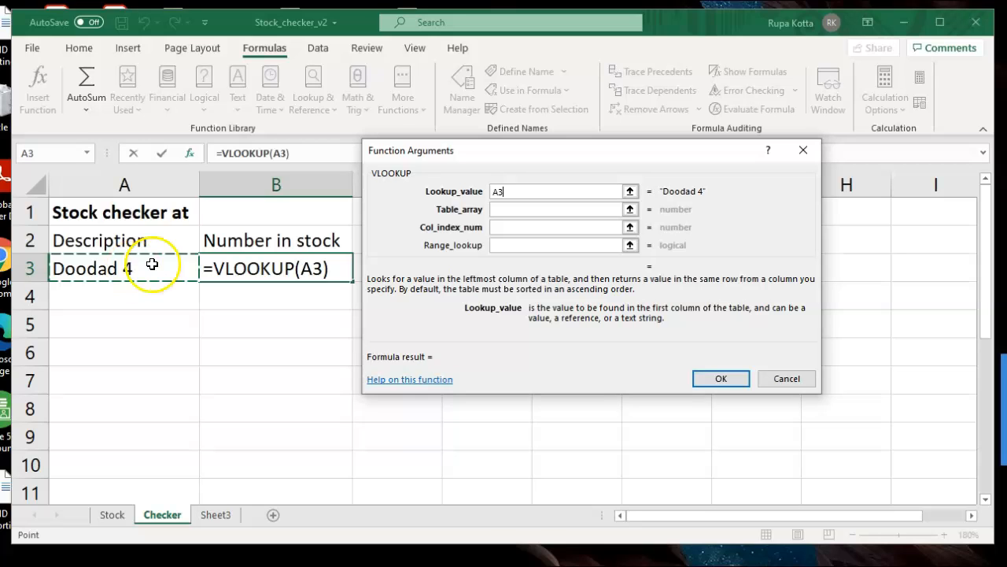
Set the VLOOKUP Table_array to the range B1:E15 on the Stock sheet, starting at the Description column
{"action": "left_click", "coordinate": [496, 209]}
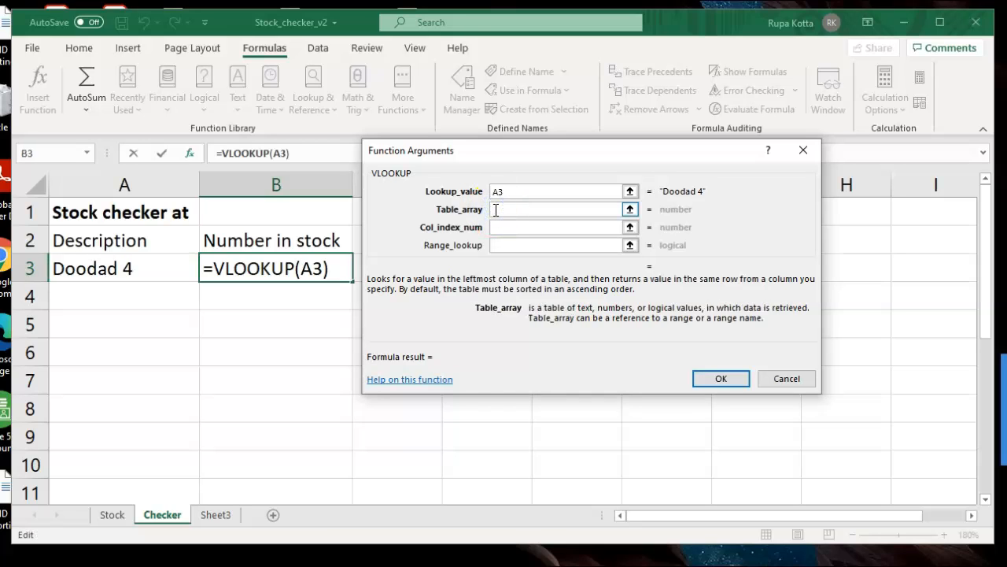
{"action": "left_click", "coordinate": [33, 528]}
{"action": "left_click", "coordinate": [500, 210]}
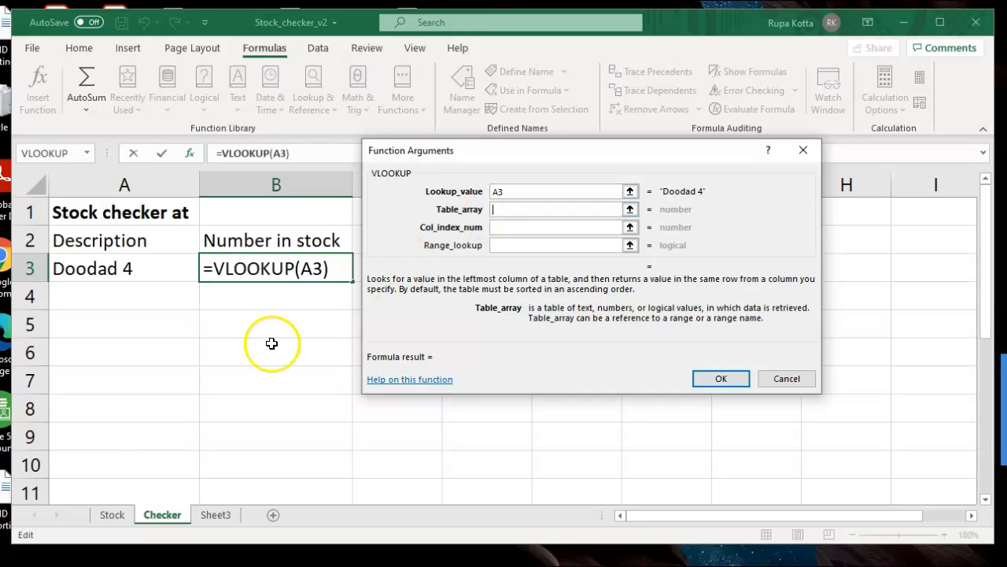
{"action": "left_click", "coordinate": [111, 514]}
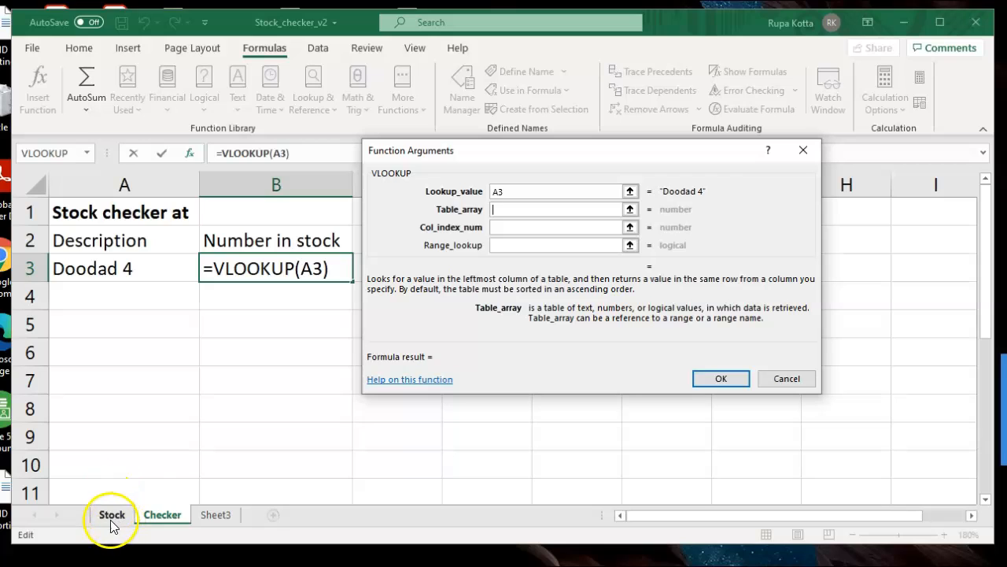
{"action": "left_click", "coordinate": [496, 210]}
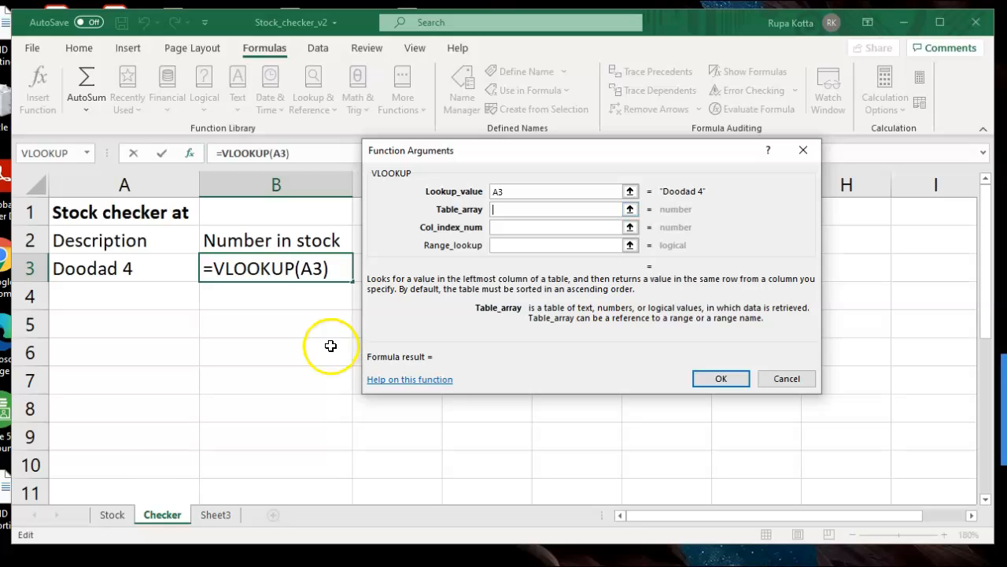
{"action": "left_click", "coordinate": [113, 514]}
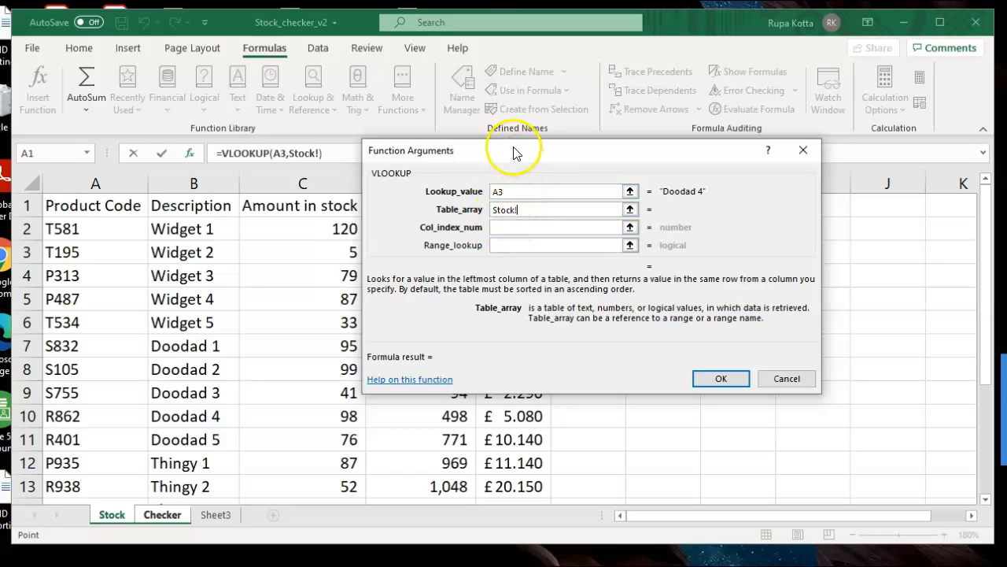
{"action": "left_click_drag", "start_coordinate": [516, 156], "coordinate": [704, 130]}
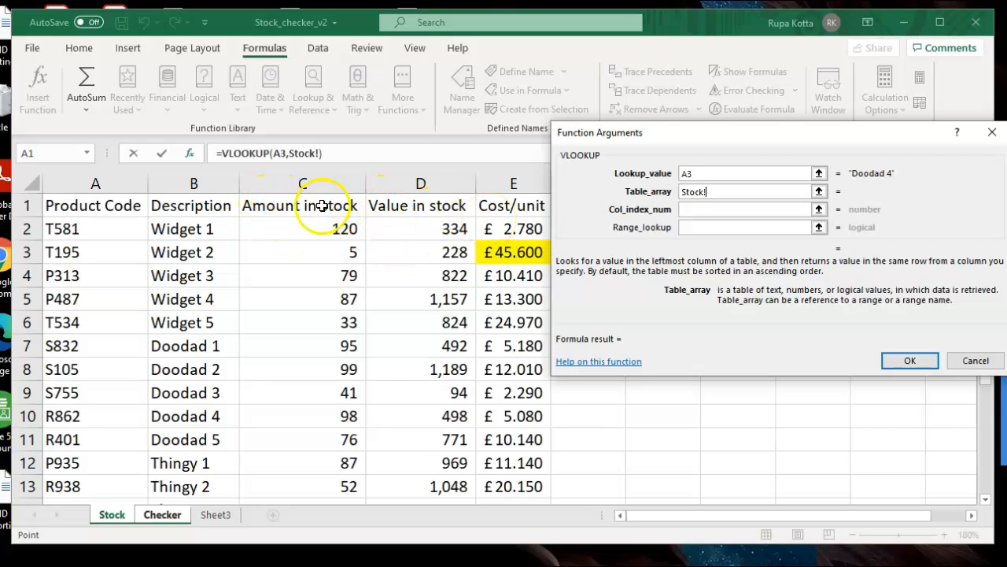
{"action": "left_click", "coordinate": [188, 207]}
{"action": "left_click_drag", "start_coordinate": [187, 207], "coordinate": [510, 386]}
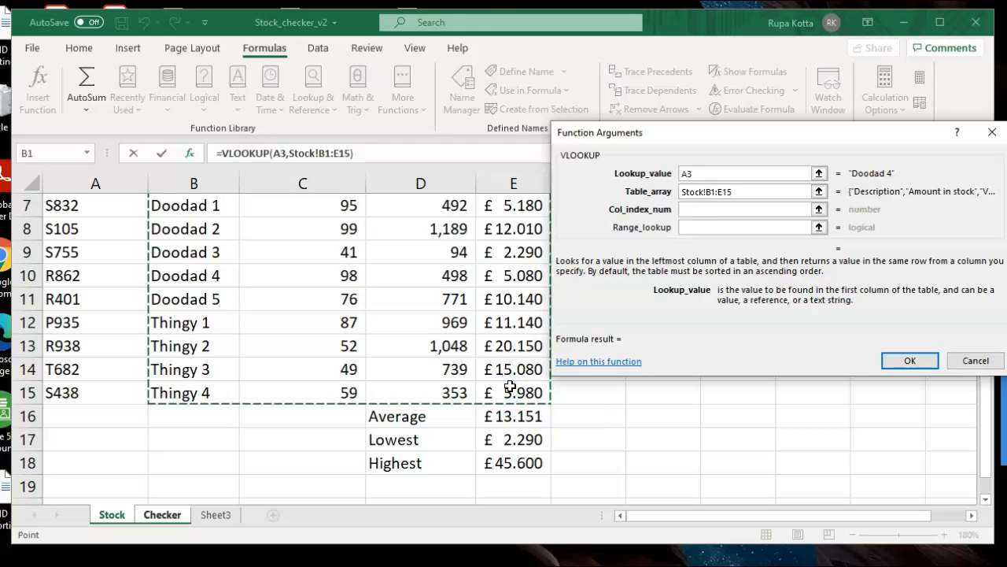
{"action": "left_click", "coordinate": [699, 195]}
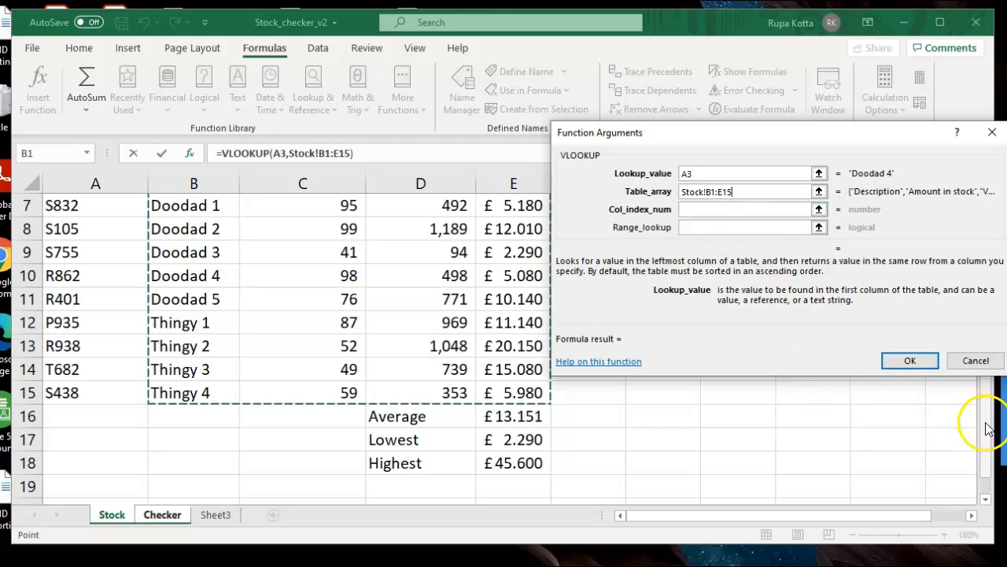
Review the selected table range on the Stock sheet to work out which column number holds the amount in stock
{"action": "left_click_drag", "start_coordinate": [988, 429], "coordinate": [987, 349]}
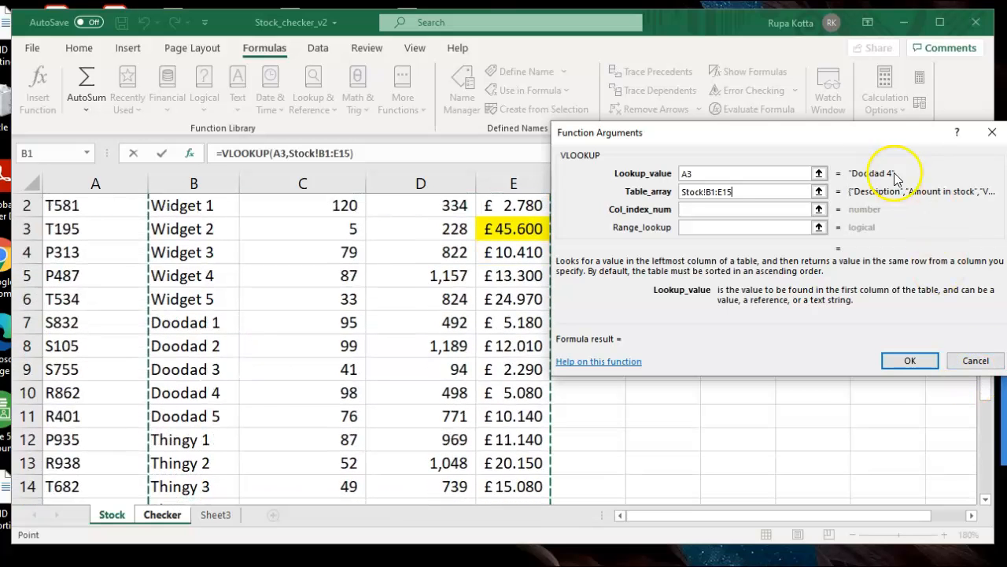
{"action": "left_click_drag", "start_coordinate": [855, 136], "coordinate": [804, 222]}
{"action": "left_click_drag", "start_coordinate": [984, 253], "coordinate": [984, 224]}
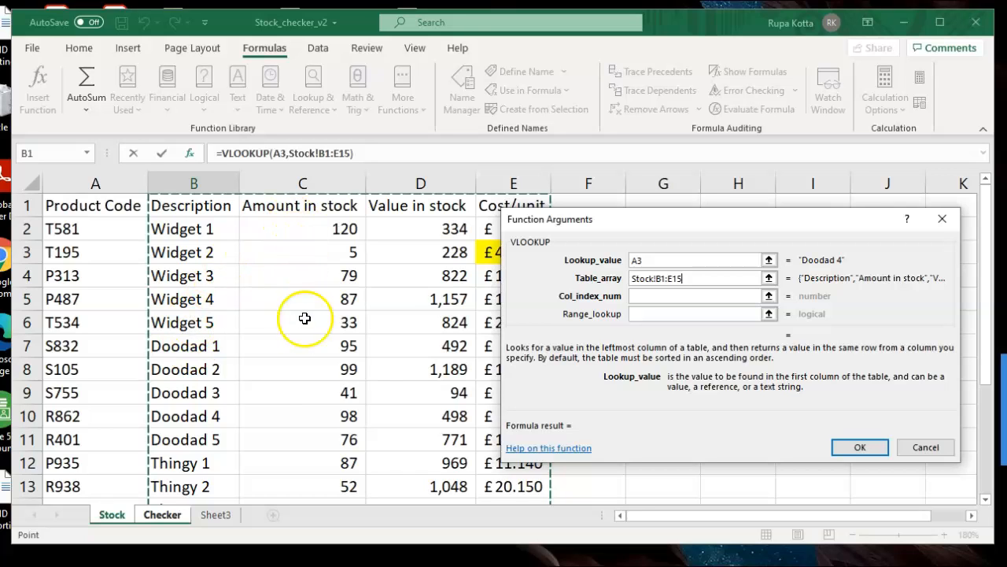
Set the VLOOKUP Col_index_num to 2 and Range_lookup to False, and complete the function in B3
{"action": "left_click", "coordinate": [645, 296]}
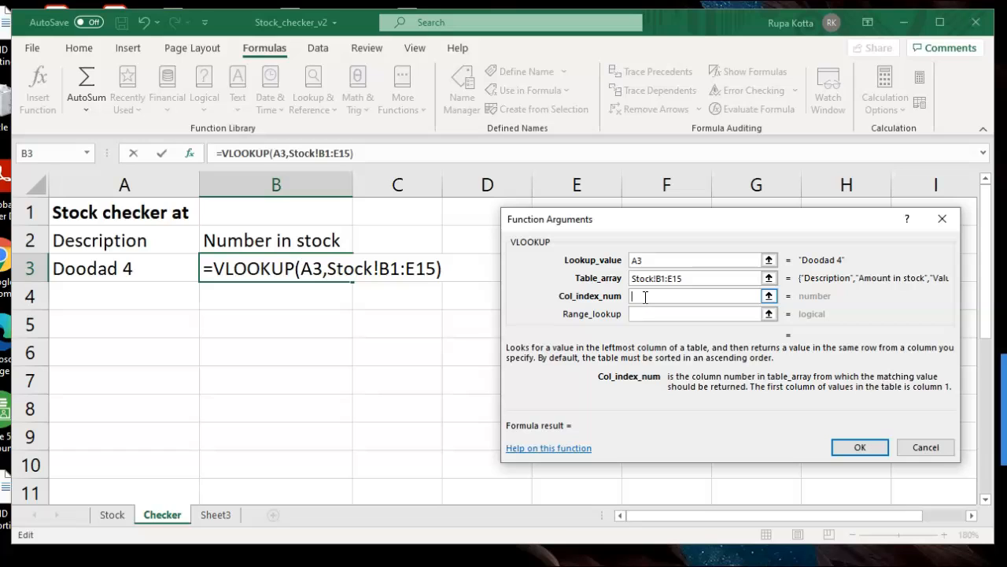
{"action": "type", "text": "2"}
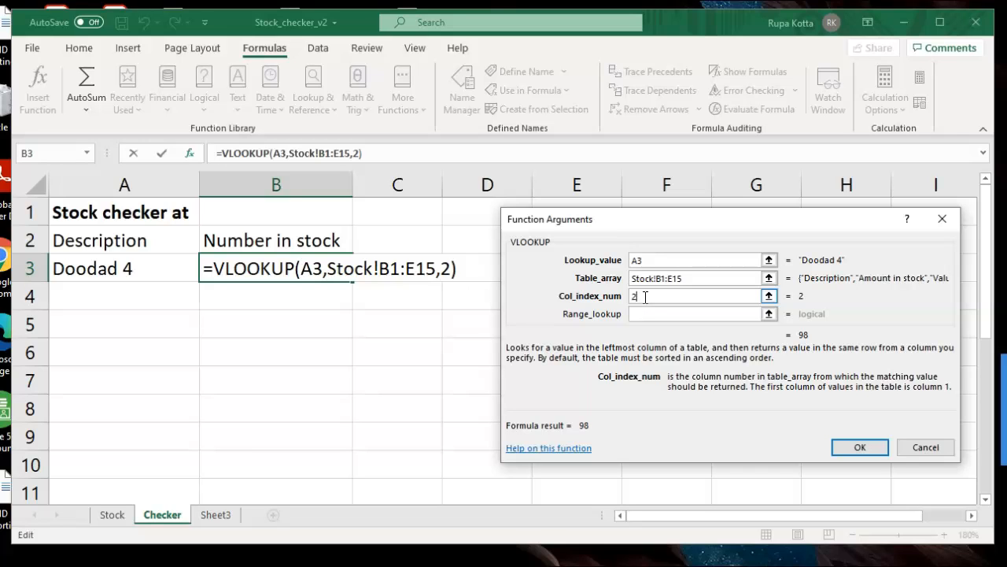
{"action": "left_click", "coordinate": [646, 312]}
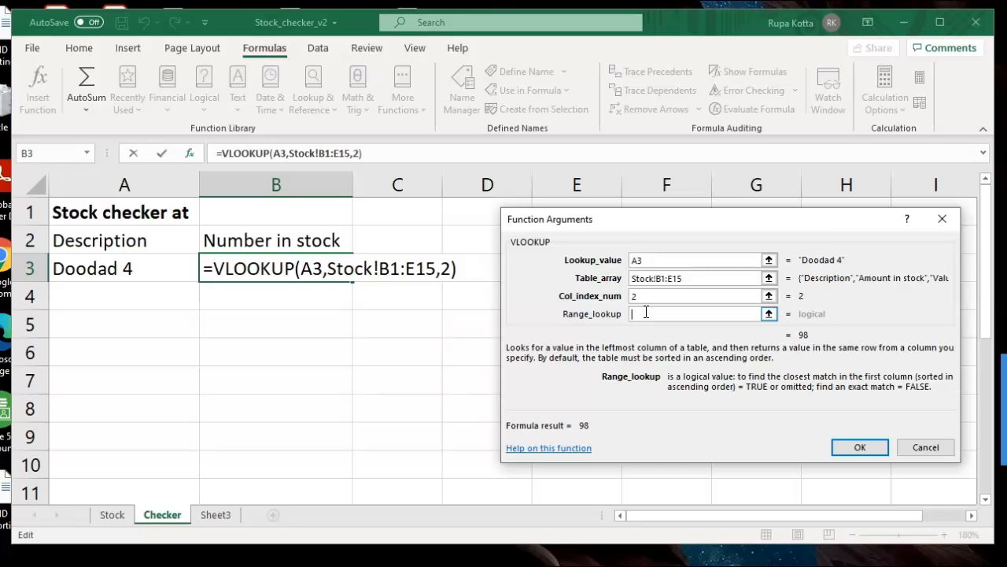
{"action": "type", "text": "False"}
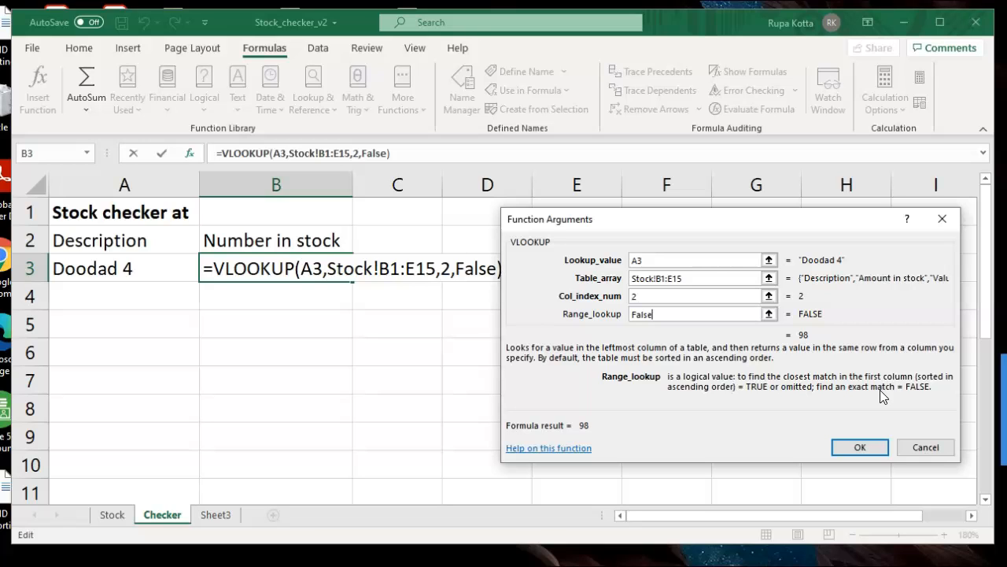
{"action": "left_click", "coordinate": [653, 320]}
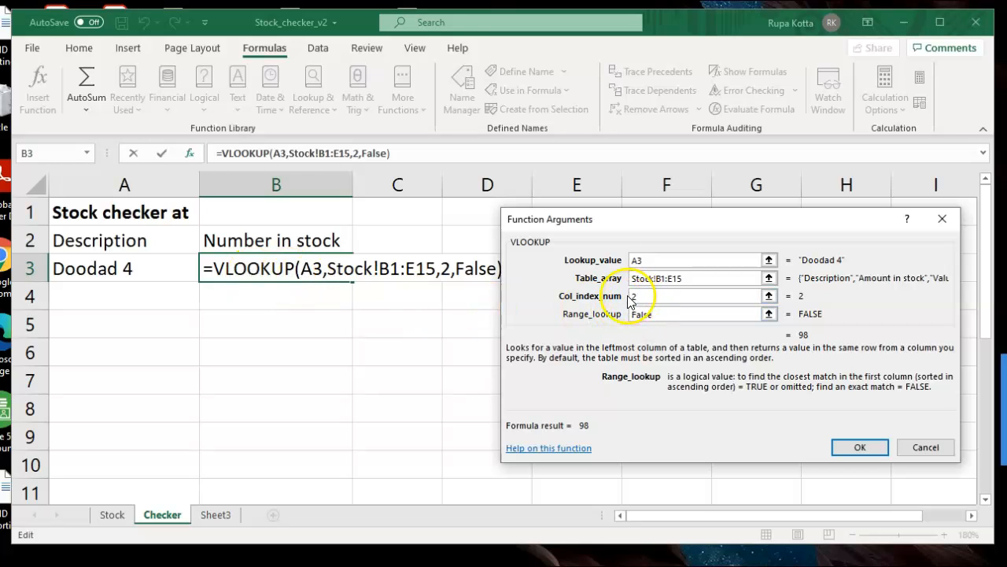
{"action": "left_click", "coordinate": [661, 315]}
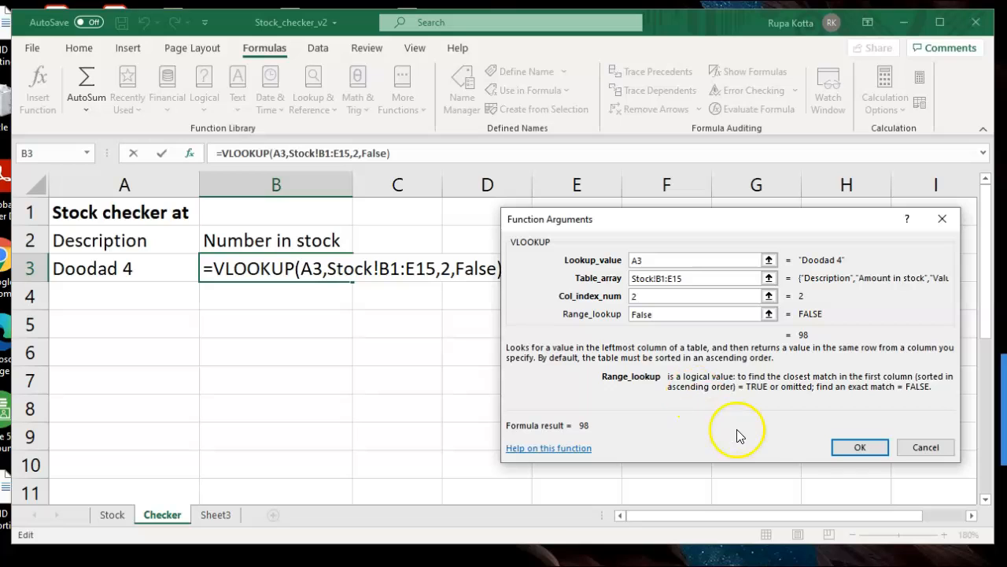
{"action": "left_click", "coordinate": [850, 451]}
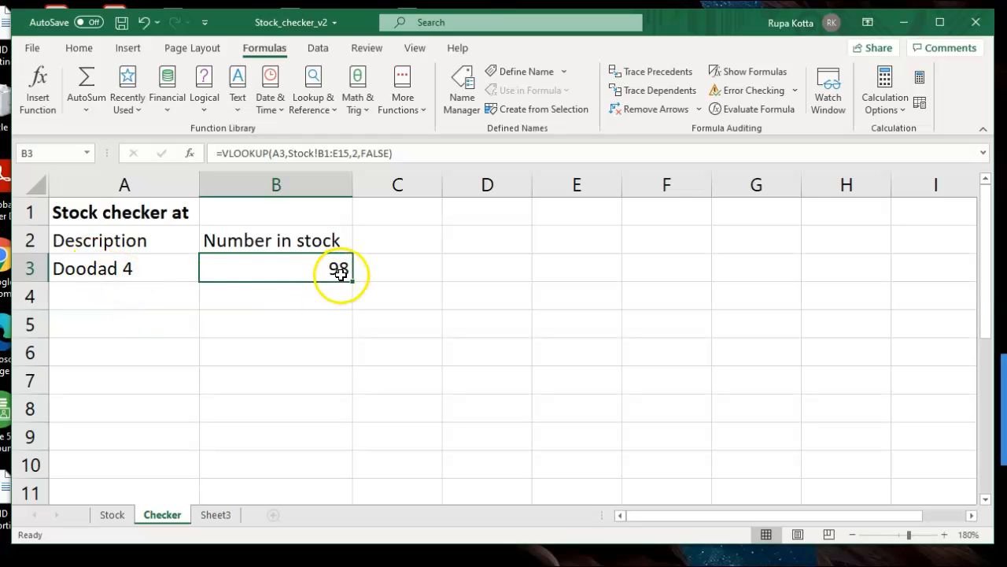
Compare the B3 result with the Stock sheet for Doodad 4, and again with Thingy 1 chosen in Checker cell A3
{"action": "left_click", "coordinate": [113, 514]}
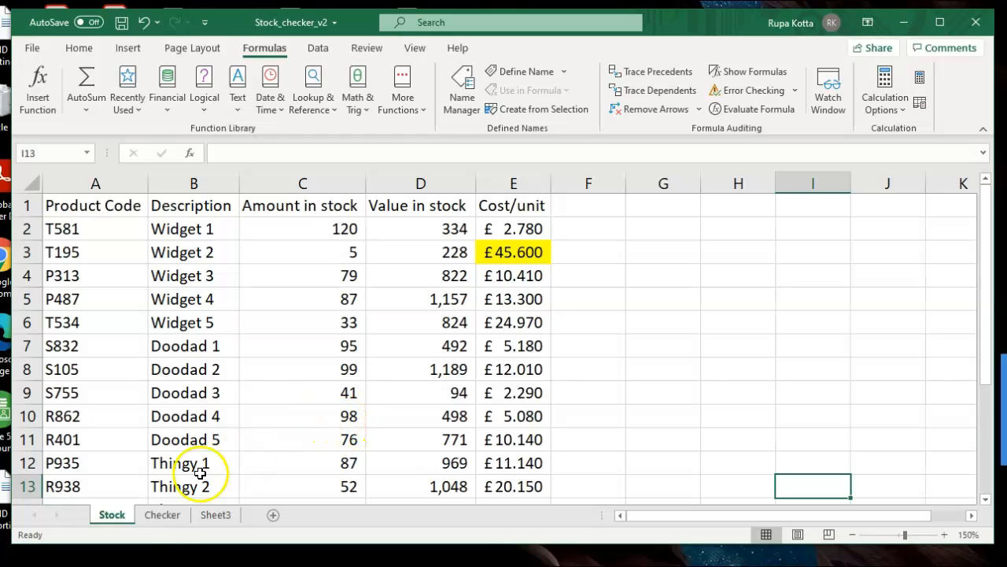
{"action": "left_click", "coordinate": [162, 516]}
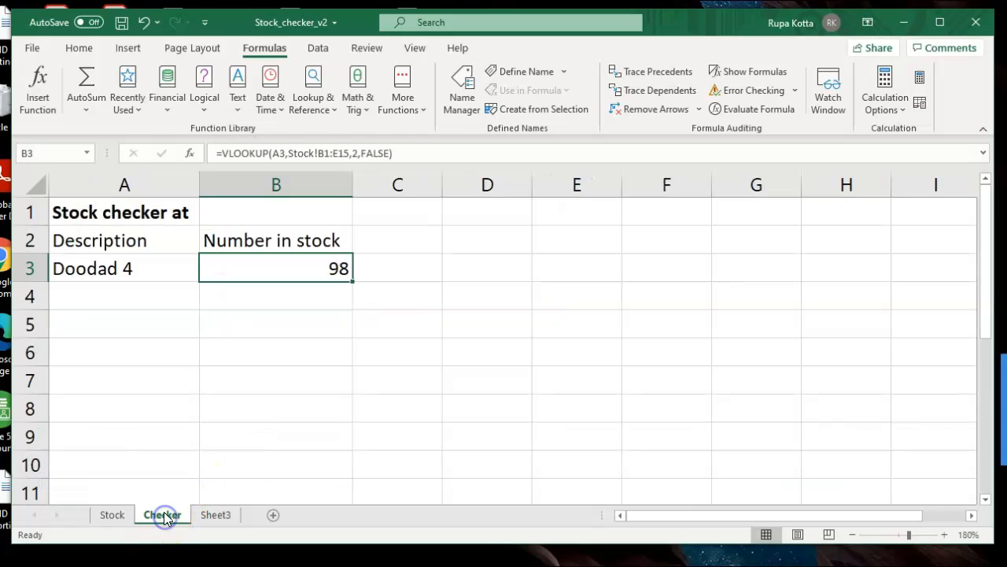
{"action": "left_click", "coordinate": [157, 268]}
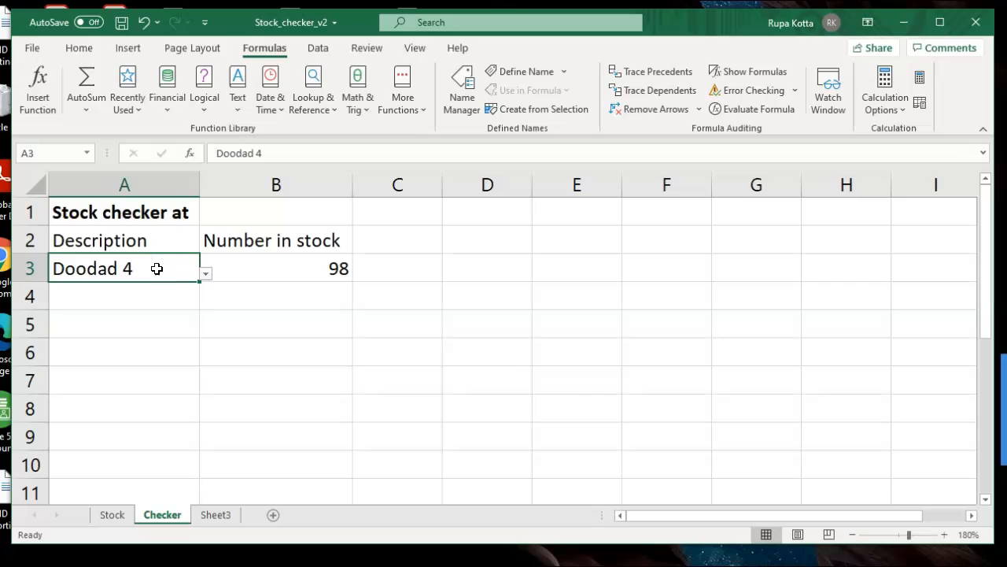
{"action": "left_click", "coordinate": [204, 275]}
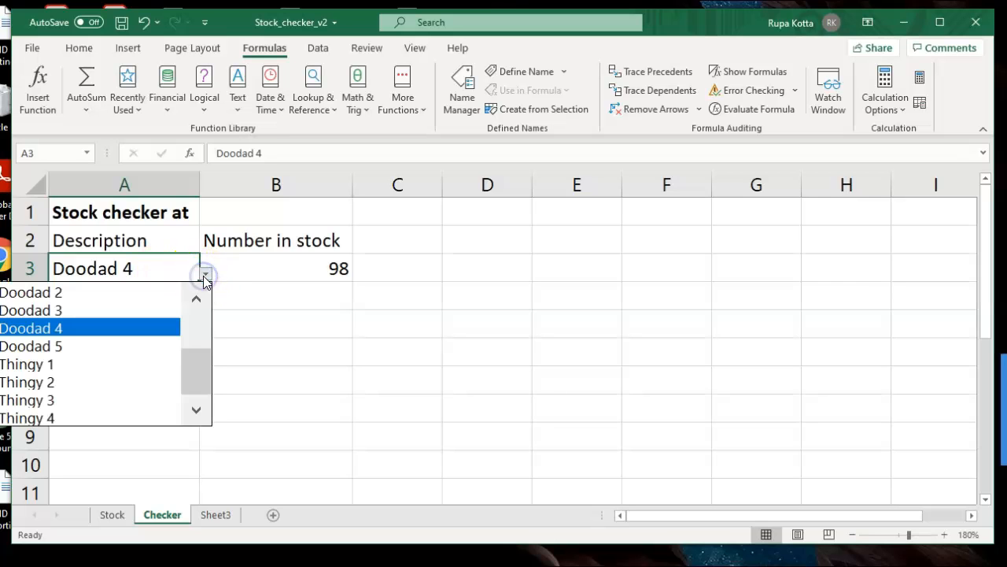
{"action": "left_click", "coordinate": [141, 362]}
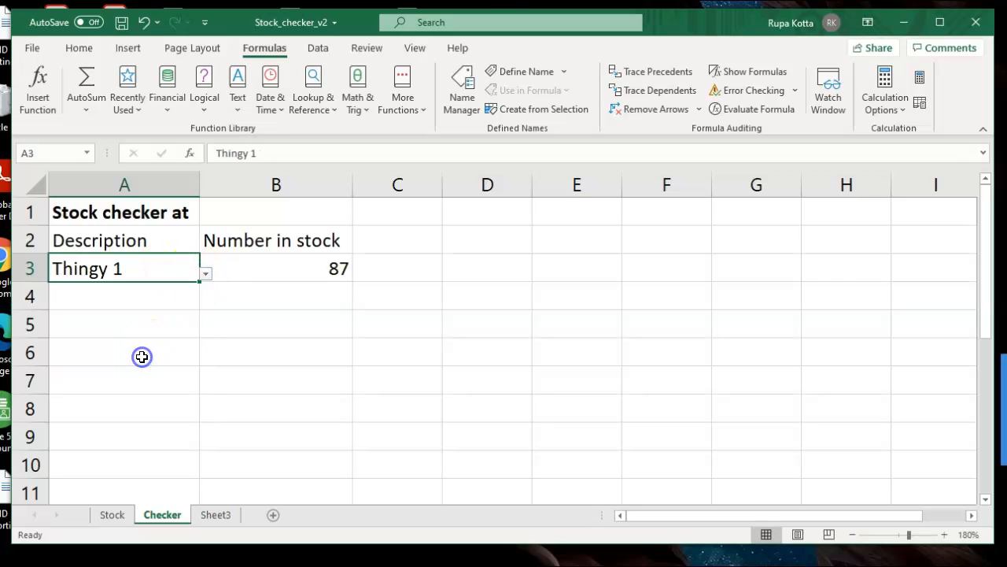
{"action": "left_click", "coordinate": [111, 515]}
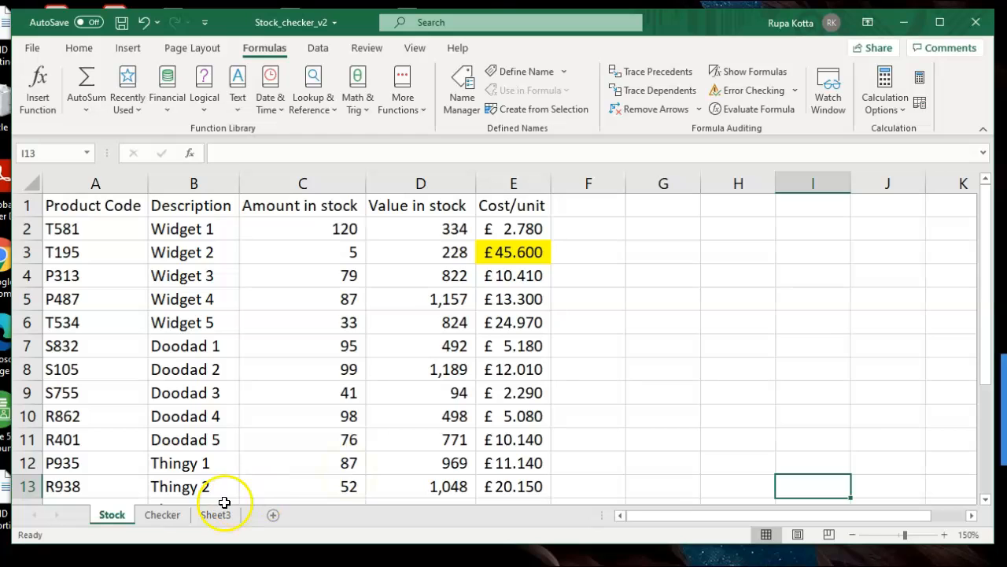
{"action": "left_click", "coordinate": [172, 517]}
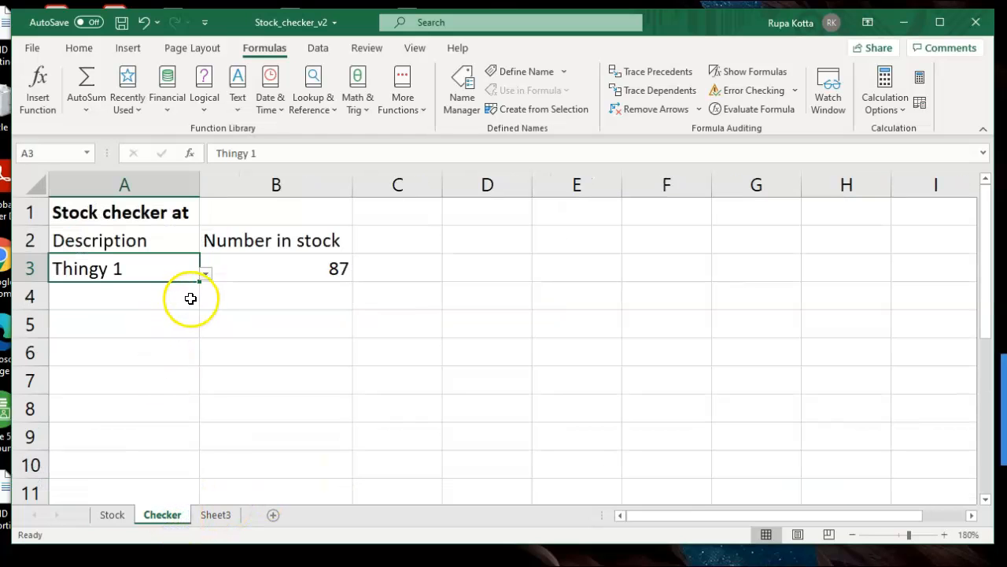
Choose Widget 1 in Checker cell A3 and compare the B3 result with its amount on the Stock sheet
{"action": "left_click", "coordinate": [205, 273]}
{"action": "left_click_drag", "start_coordinate": [195, 370], "coordinate": [193, 309]}
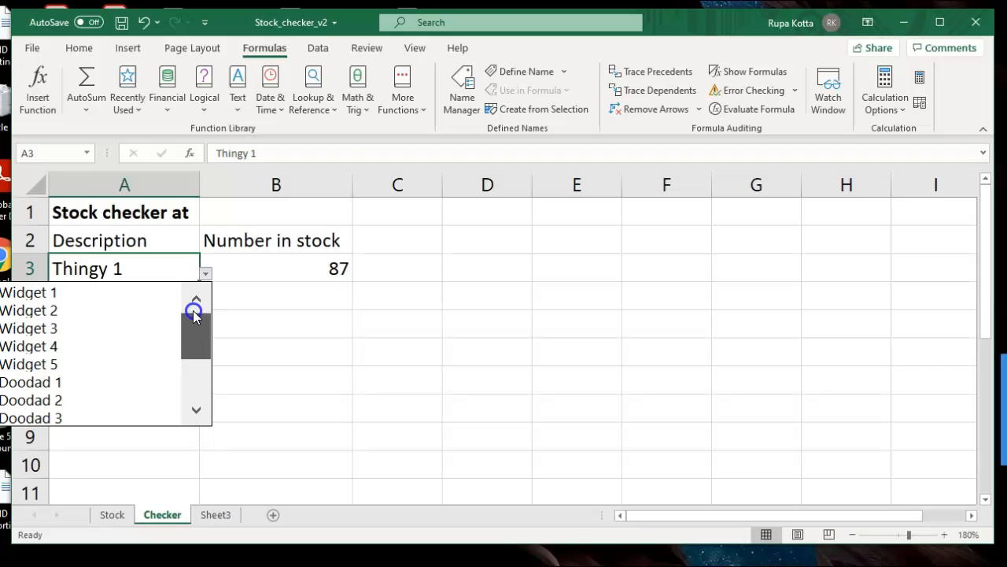
{"action": "left_click", "coordinate": [149, 293]}
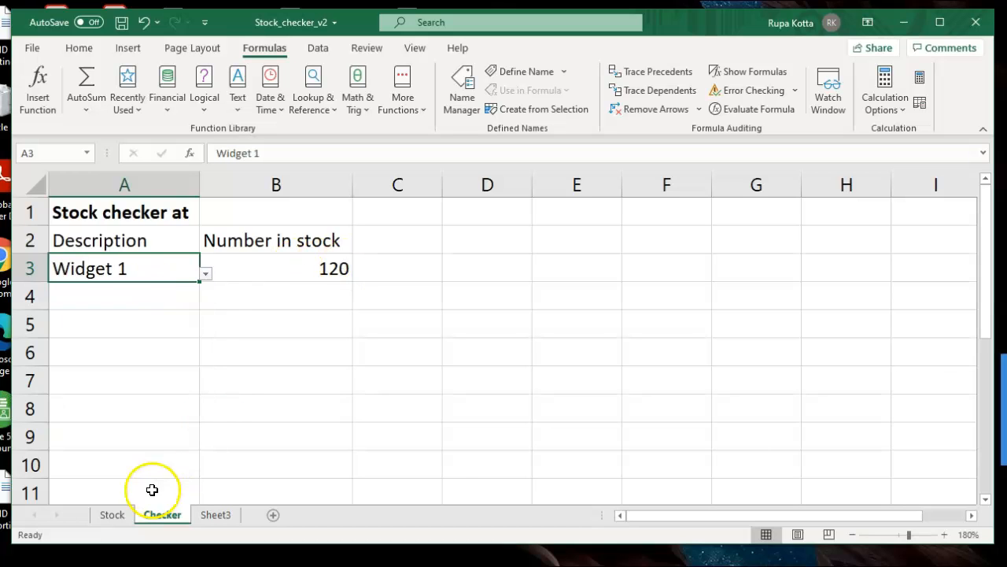
{"action": "left_click", "coordinate": [114, 514]}
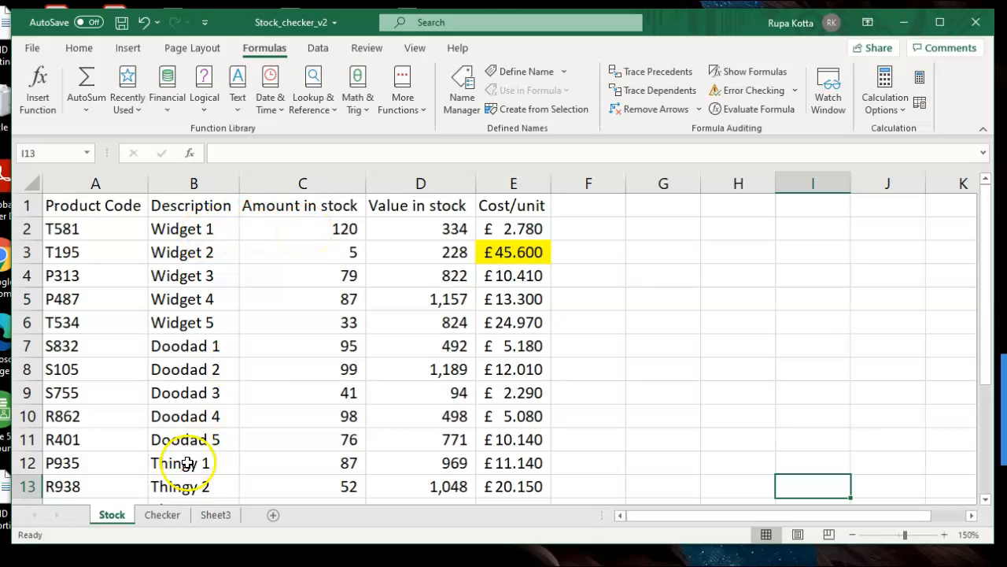
{"action": "left_click", "coordinate": [167, 514]}
{"action": "left_click", "coordinate": [289, 376]}
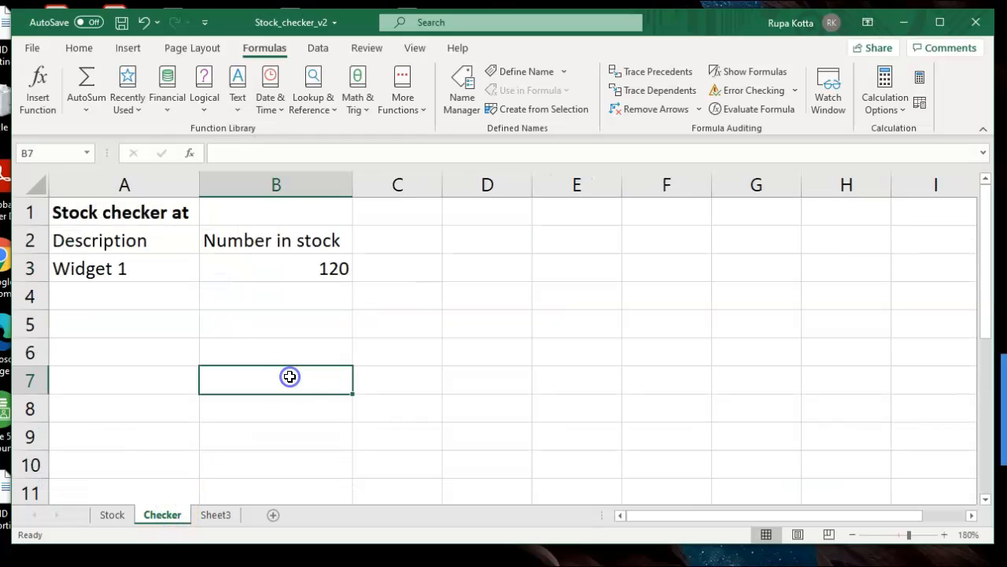
Test the lookup by changing the product in A3 to Widget 3 and to Widget 2
{"action": "left_click", "coordinate": [191, 267]}
{"action": "left_click", "coordinate": [204, 274]}
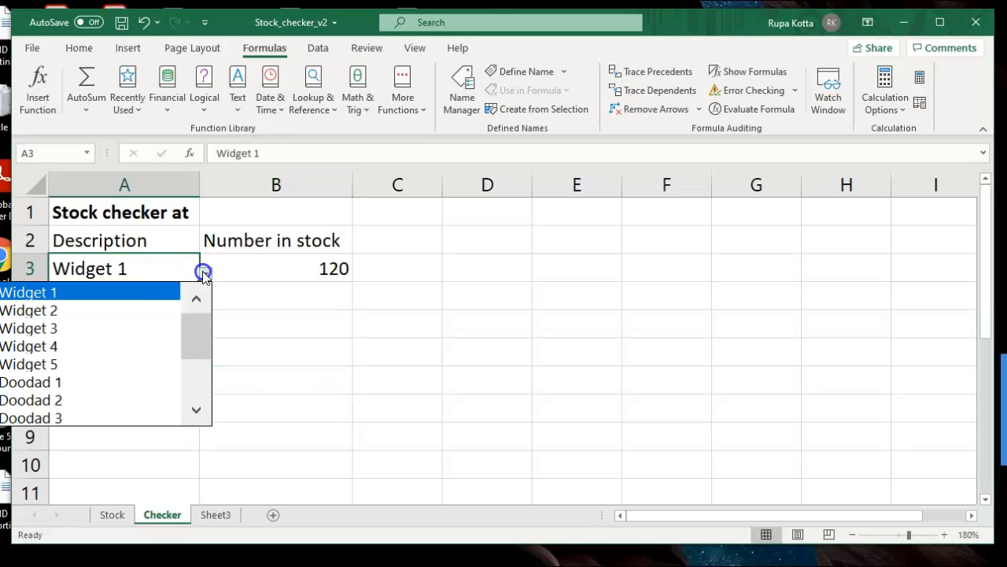
{"action": "left_click", "coordinate": [152, 331]}
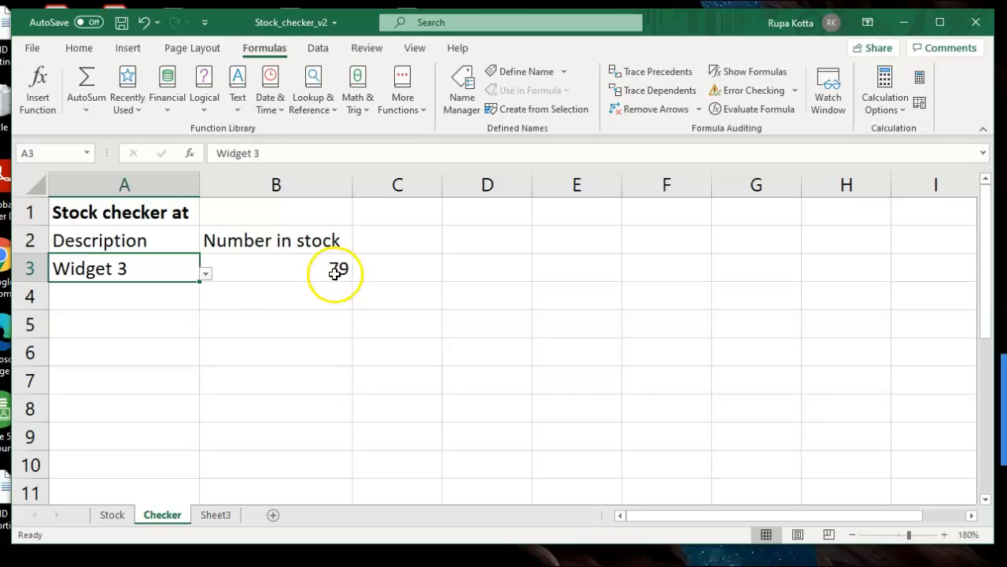
{"action": "left_click", "coordinate": [205, 273]}
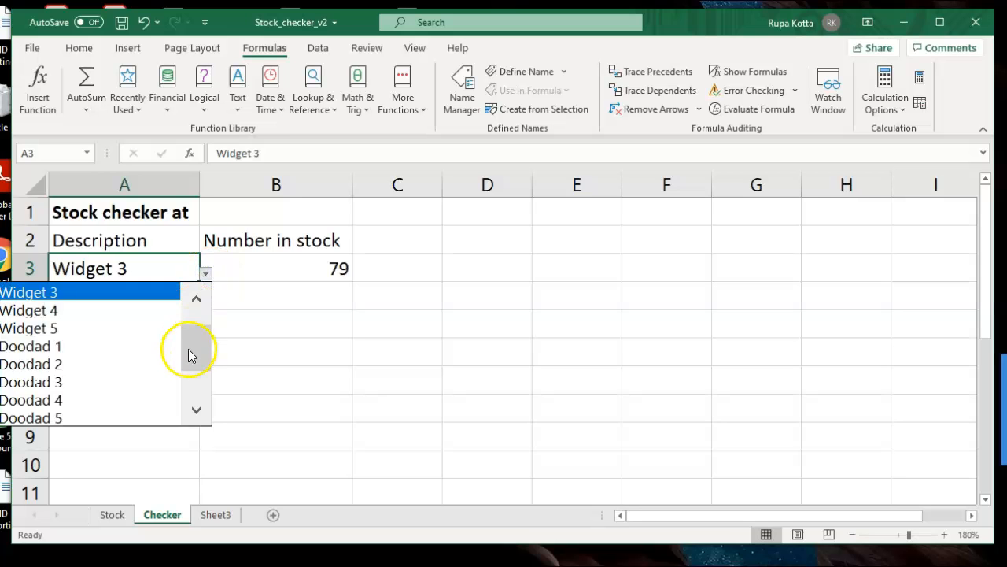
{"action": "left_click", "coordinate": [194, 314]}
{"action": "left_click", "coordinate": [150, 312]}
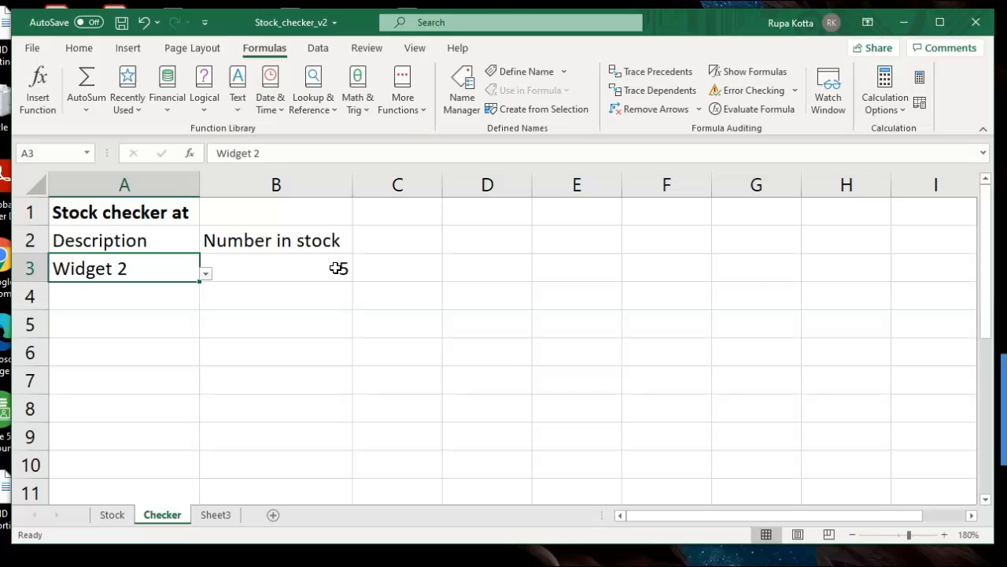
Test the lookup by changing the product in A3 to Doodad 1 and to Thingy 1
{"action": "left_click", "coordinate": [205, 273]}
{"action": "left_click", "coordinate": [133, 362]}
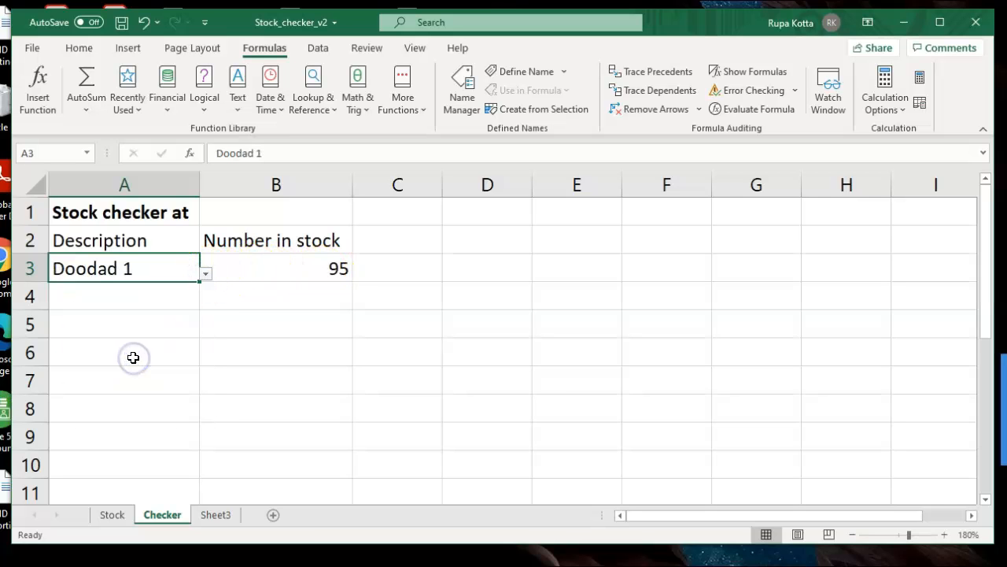
{"action": "left_click", "coordinate": [205, 273]}
{"action": "left_click", "coordinate": [128, 392]}
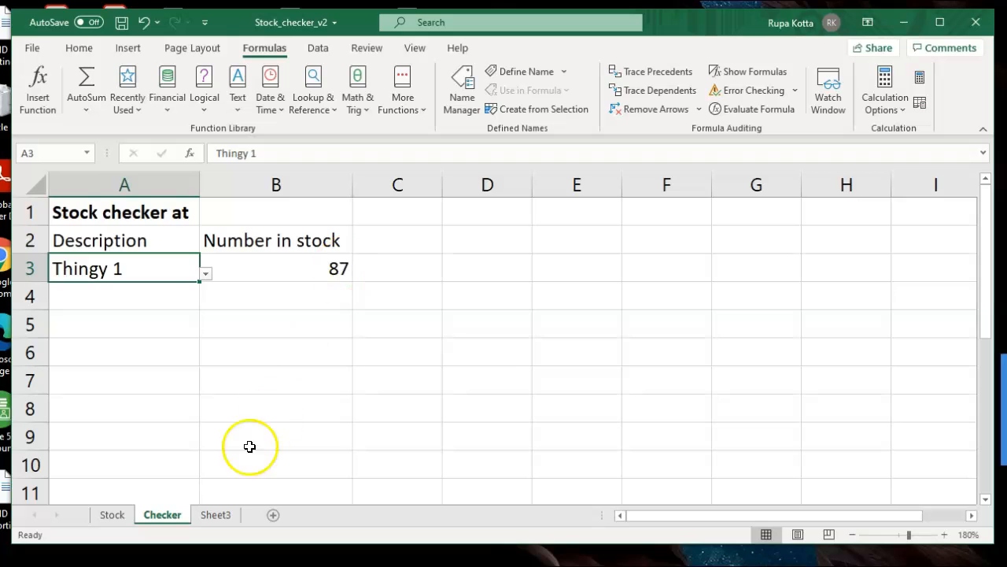
Read the remaining task instructions on Sheet3 and change the product in Checker cell A3 to Doodad 2
{"action": "left_click", "coordinate": [223, 515]}
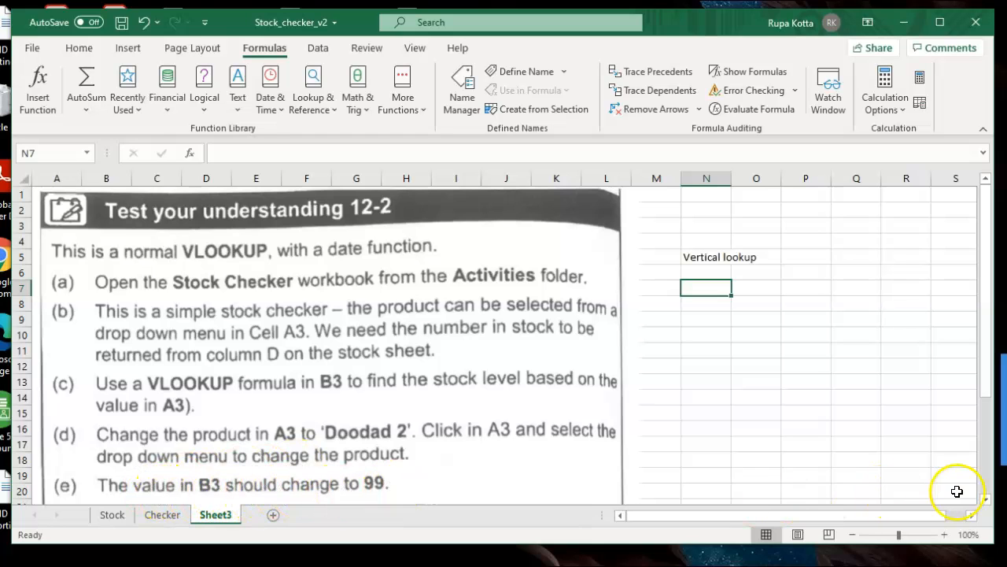
{"action": "left_click", "coordinate": [985, 499]}
{"action": "left_click", "coordinate": [985, 499]}
{"action": "left_click", "coordinate": [986, 499]}
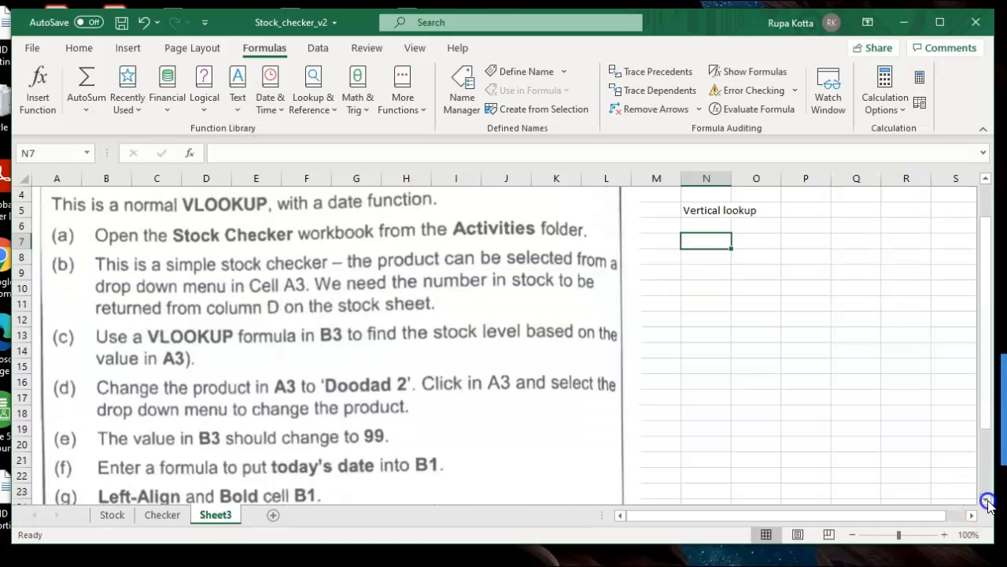
{"action": "left_click", "coordinate": [985, 499]}
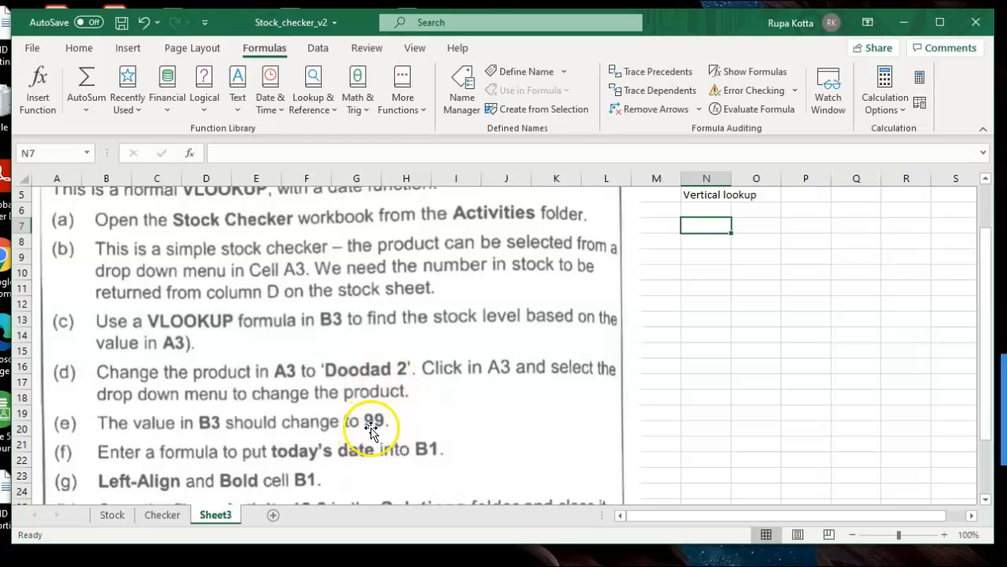
{"action": "left_click", "coordinate": [162, 514]}
{"action": "left_click", "coordinate": [207, 276]}
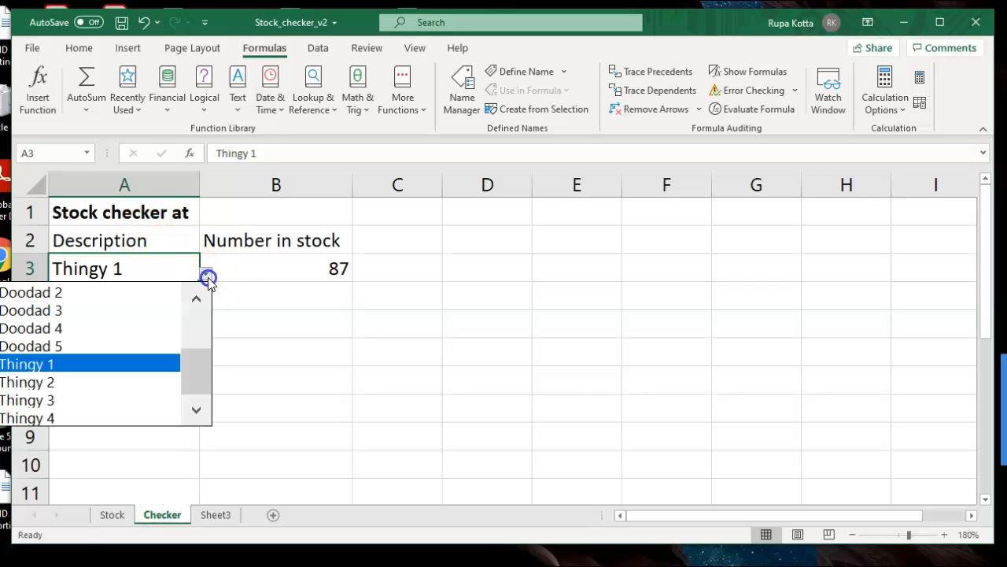
{"action": "left_click", "coordinate": [154, 296]}
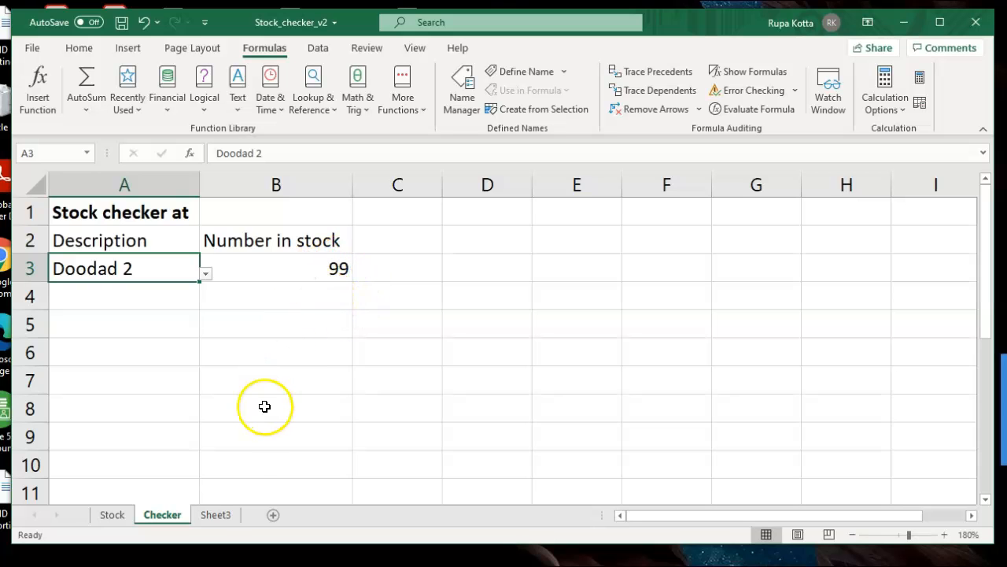
Check the date instruction on Sheet3 and enter the formula =today() in Checker cell B1
{"action": "left_click", "coordinate": [215, 515]}
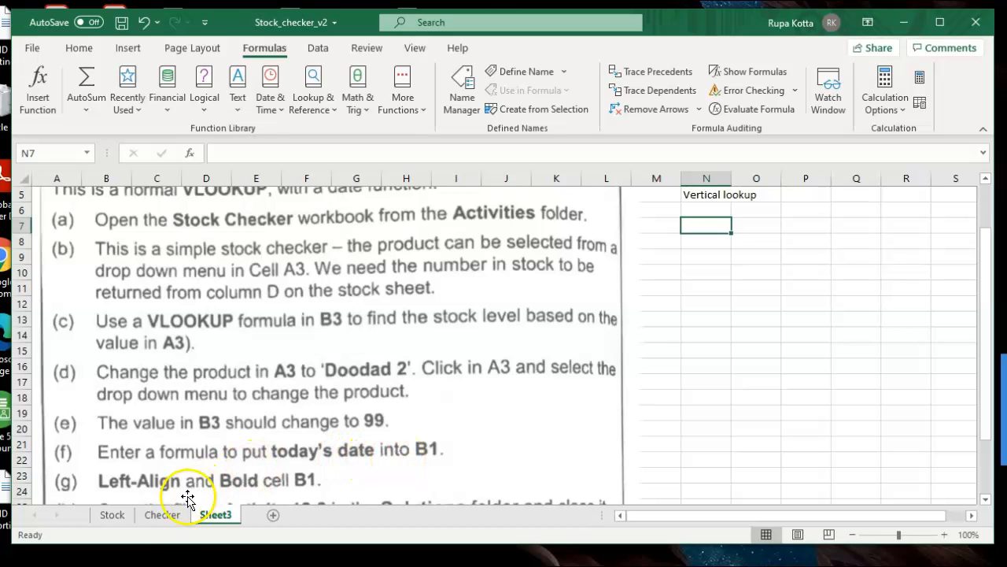
{"action": "left_click", "coordinate": [168, 516]}
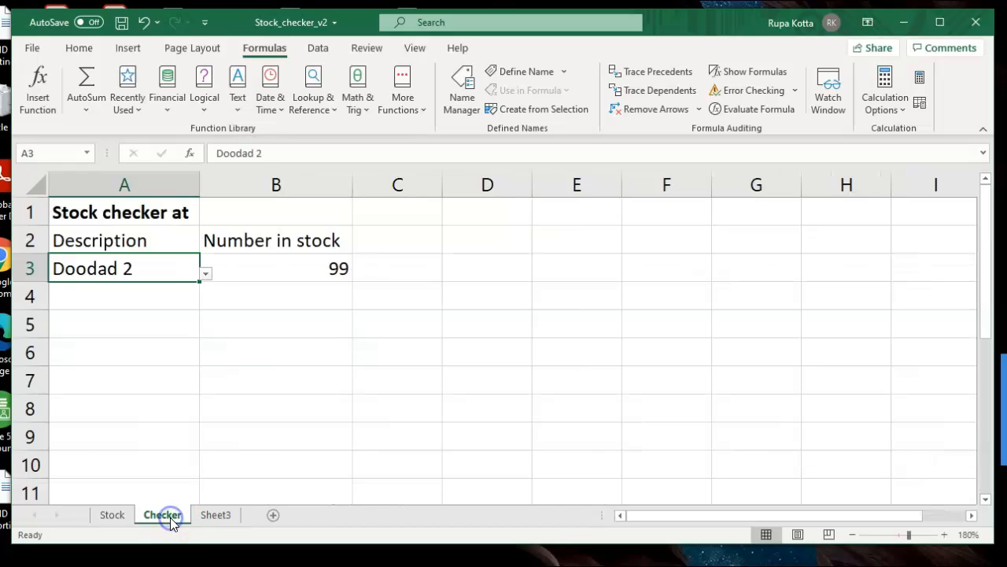
{"action": "left_click", "coordinate": [256, 211]}
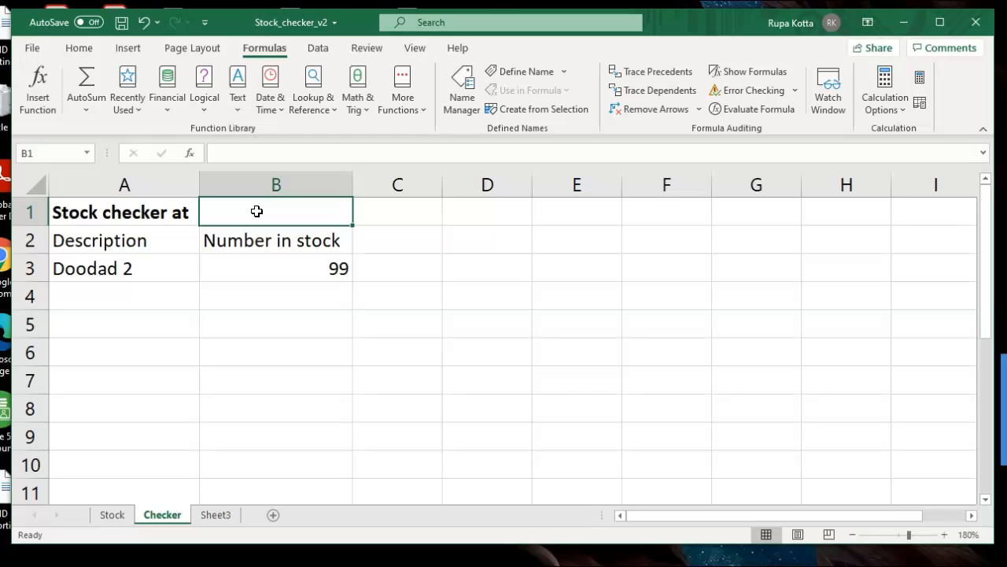
{"action": "type", "text": "="}
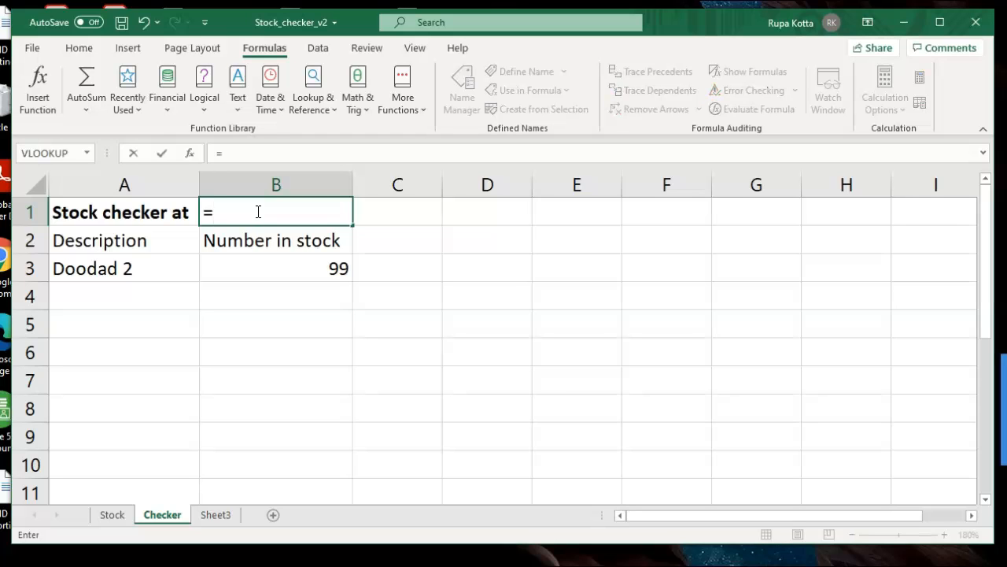
{"action": "type", "text": "today()"}
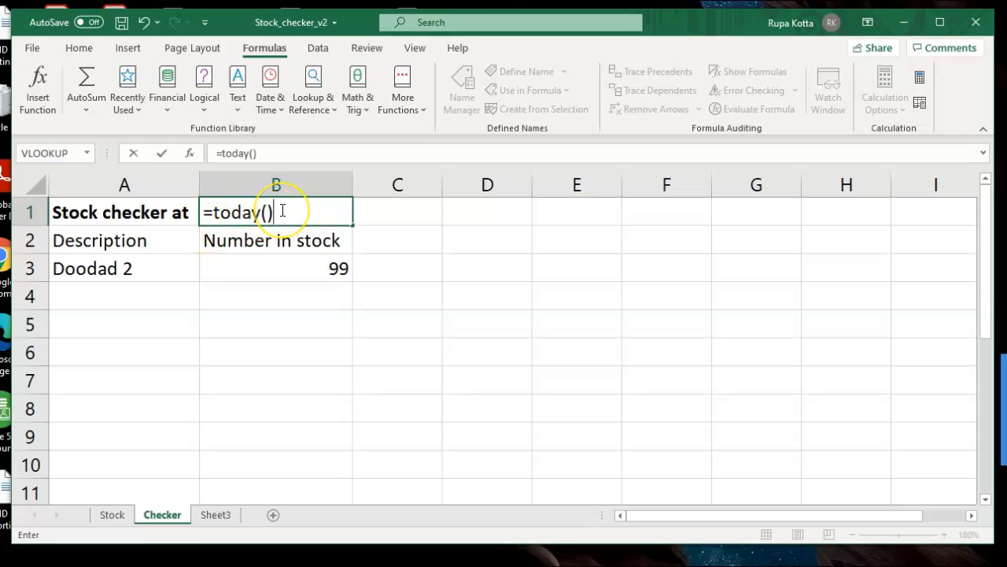
{"action": "key", "text": "Return"}
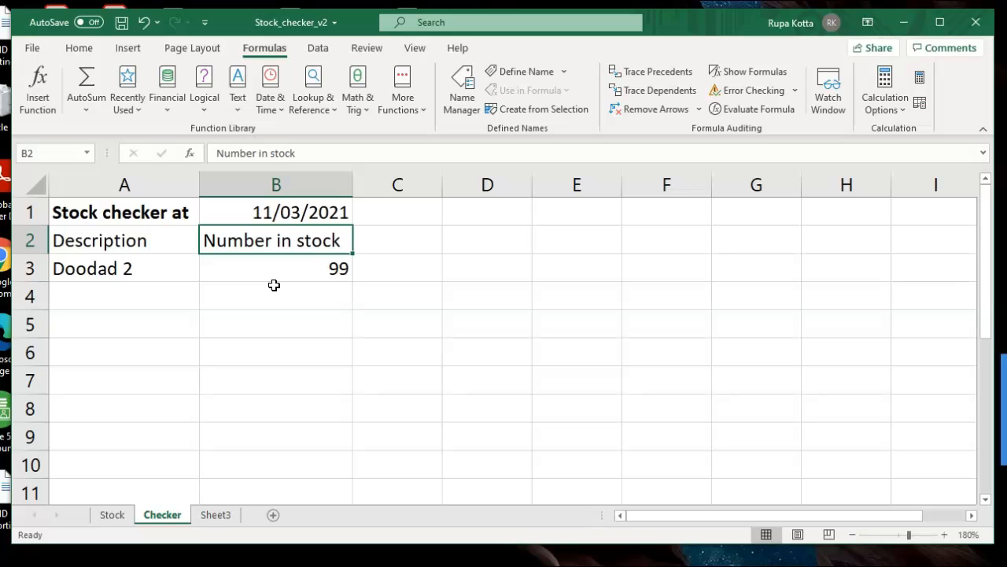
Enter the formula =today() again in cell B1 of the Checker sheet
{"action": "left_click", "coordinate": [285, 211]}
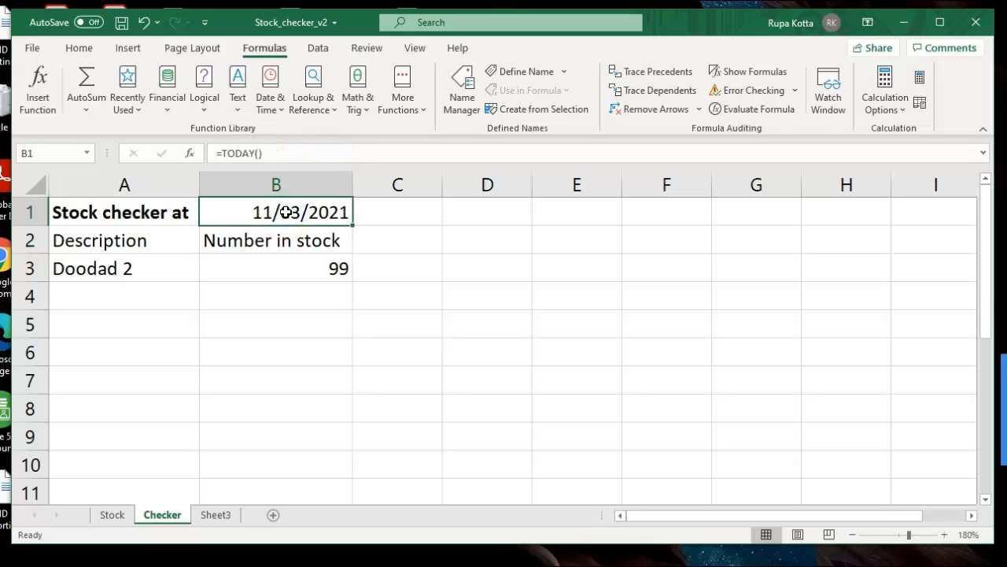
{"action": "left_click", "coordinate": [286, 212]}
{"action": "type", "text": "=today()"}
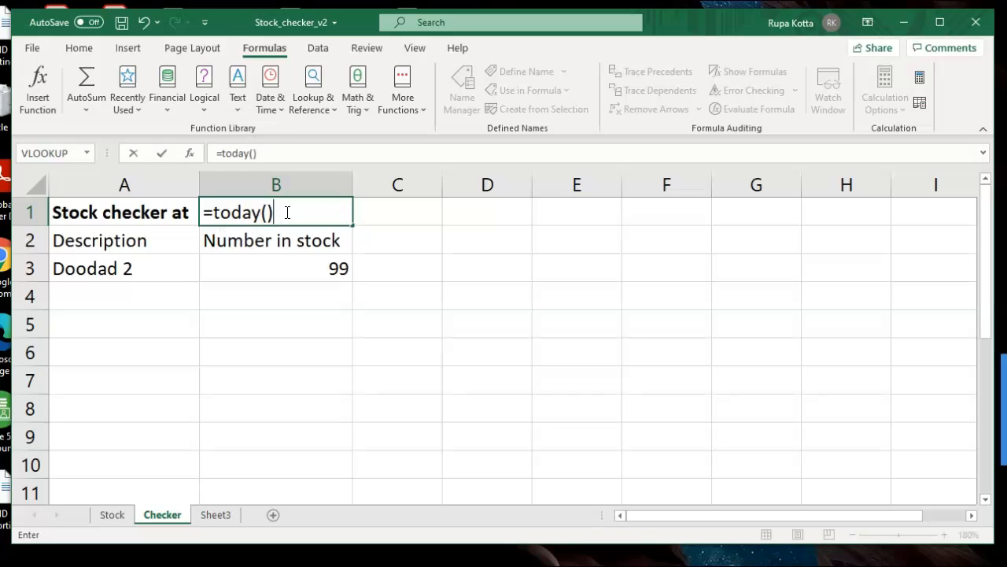
{"action": "key", "text": "Return"}
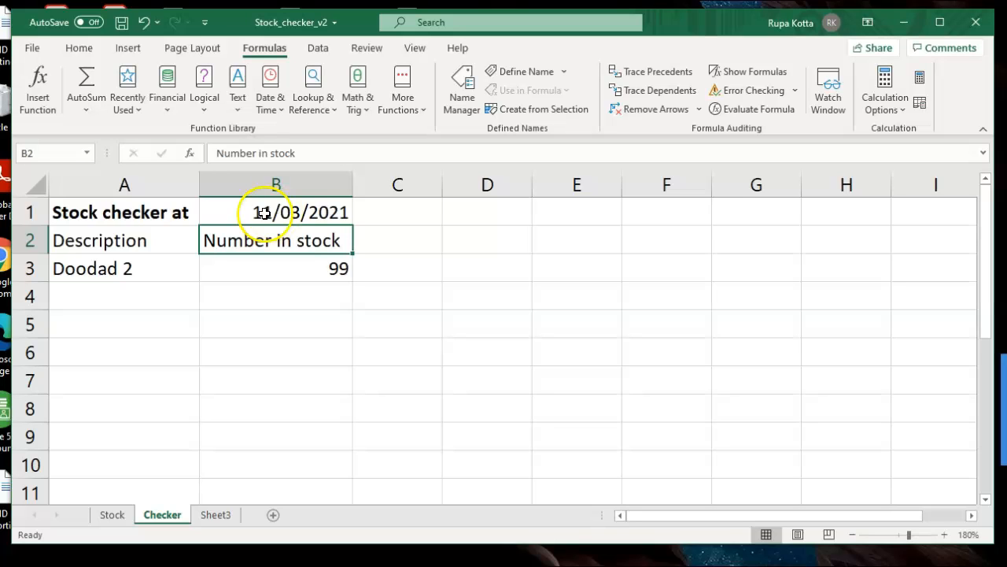
Check the formatting instruction on Sheet3, and left-align and bold the date in Checker cell B1
{"action": "left_click", "coordinate": [214, 515]}
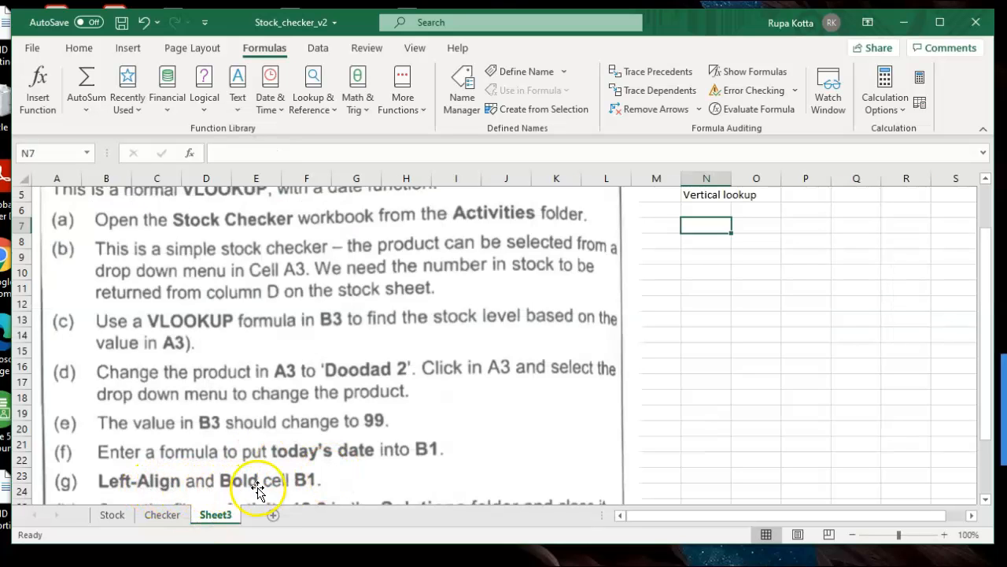
{"action": "left_click", "coordinate": [170, 513]}
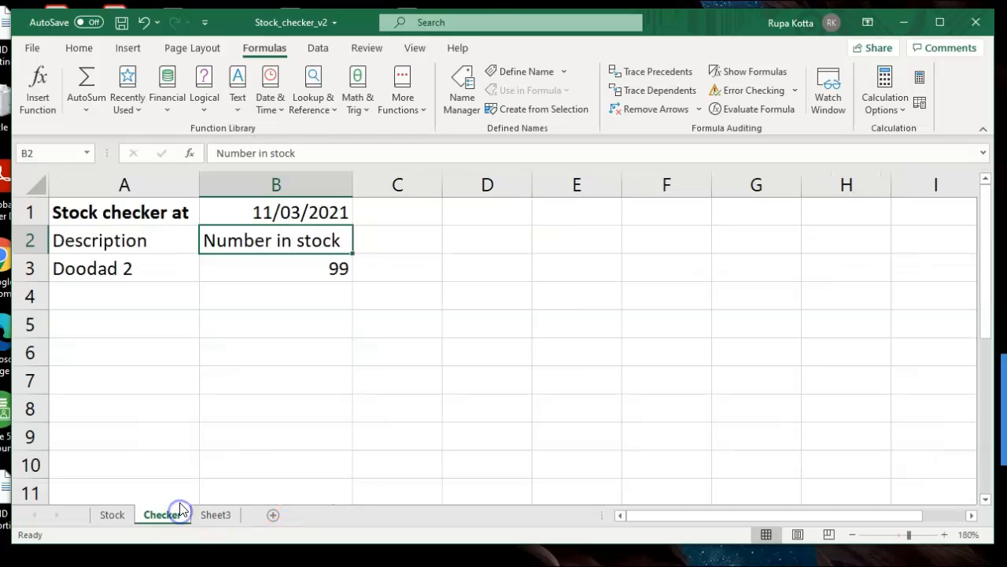
{"action": "left_click", "coordinate": [306, 209]}
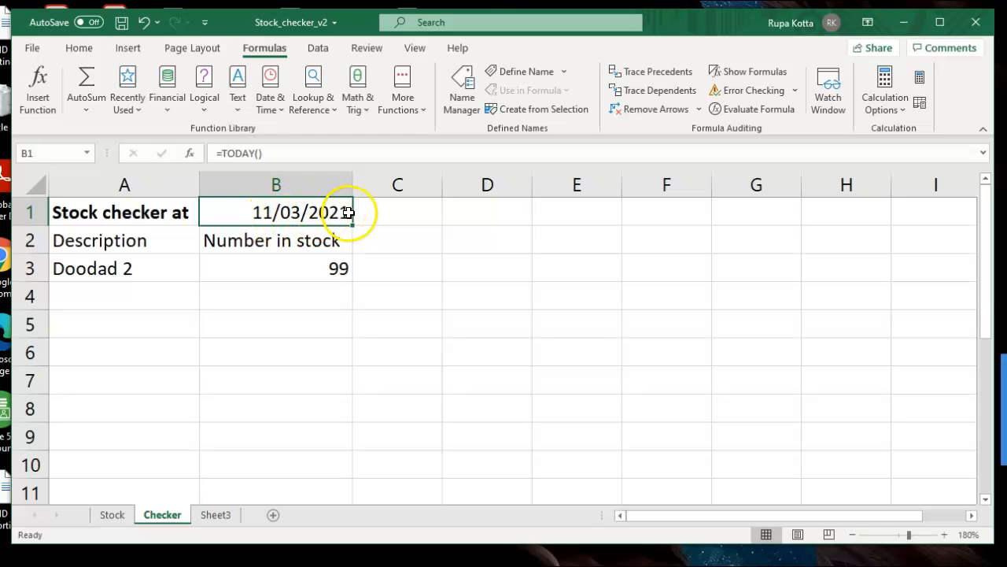
{"action": "left_click", "coordinate": [77, 49]}
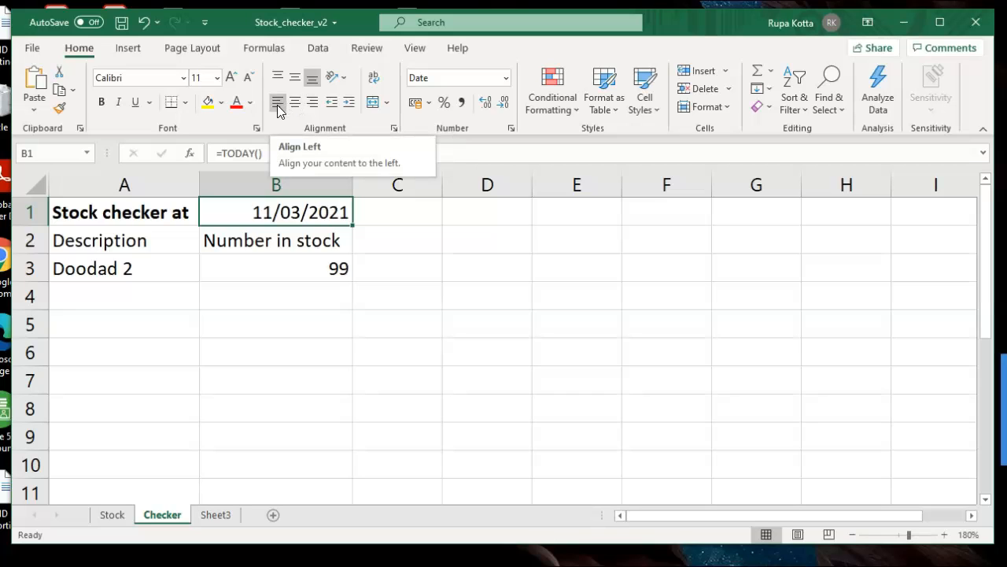
{"action": "left_click", "coordinate": [279, 103]}
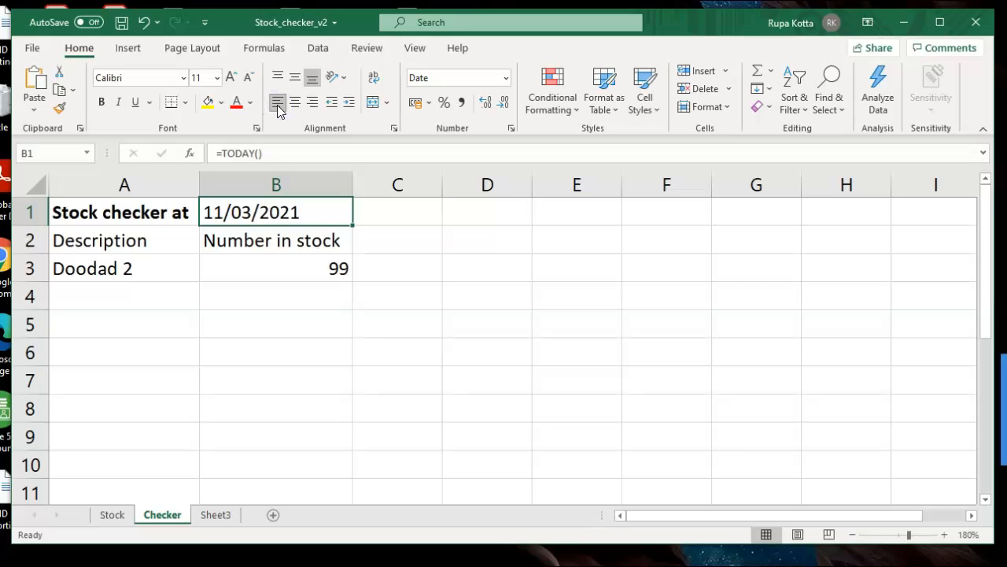
{"action": "left_click", "coordinate": [102, 103]}
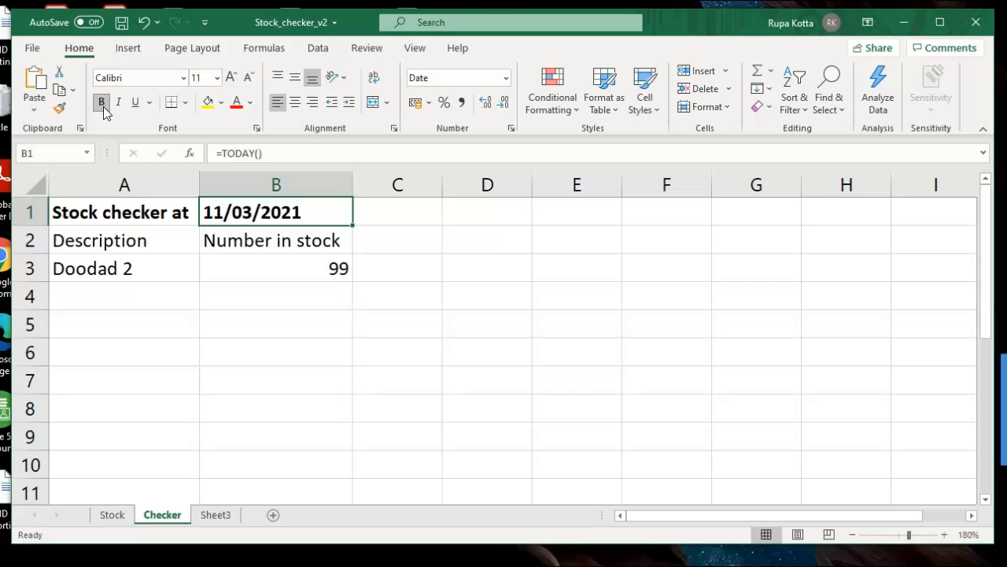
{"action": "left_click", "coordinate": [236, 381]}
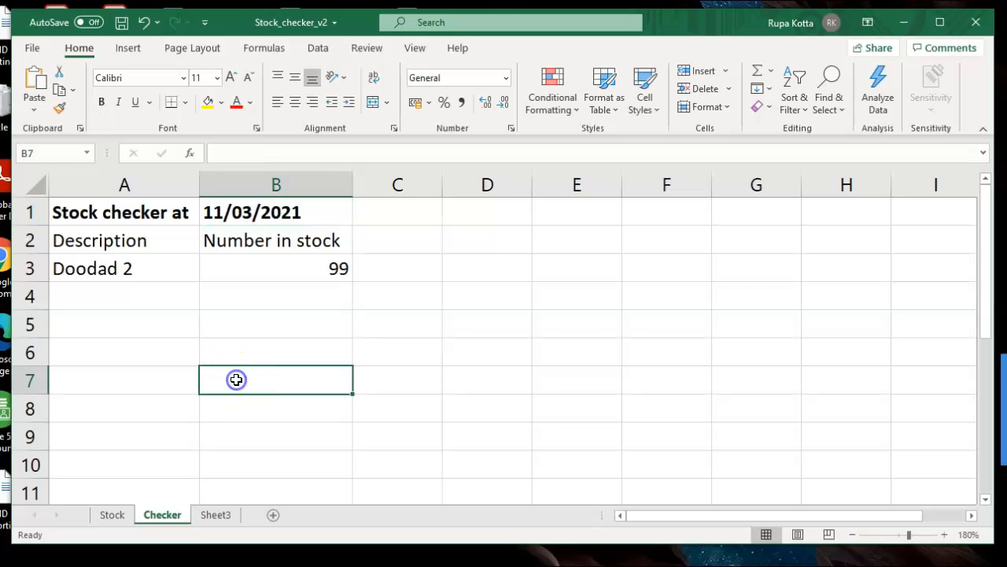
Inspect the date formula in Checker cell B1 and leave it as it is
{"action": "left_click", "coordinate": [281, 219]}
{"action": "double_click", "coordinate": [281, 219]}
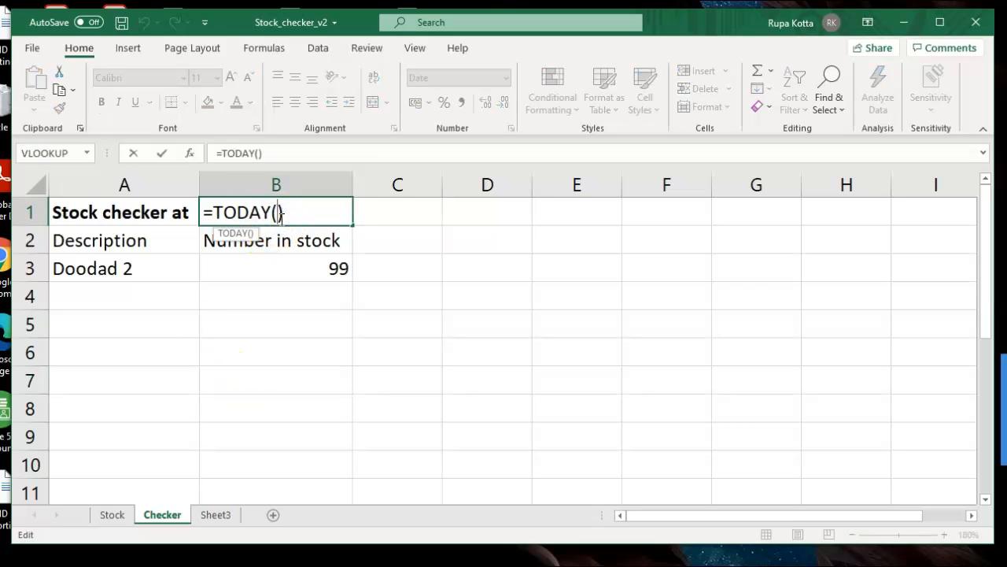
{"action": "key", "text": "Return"}
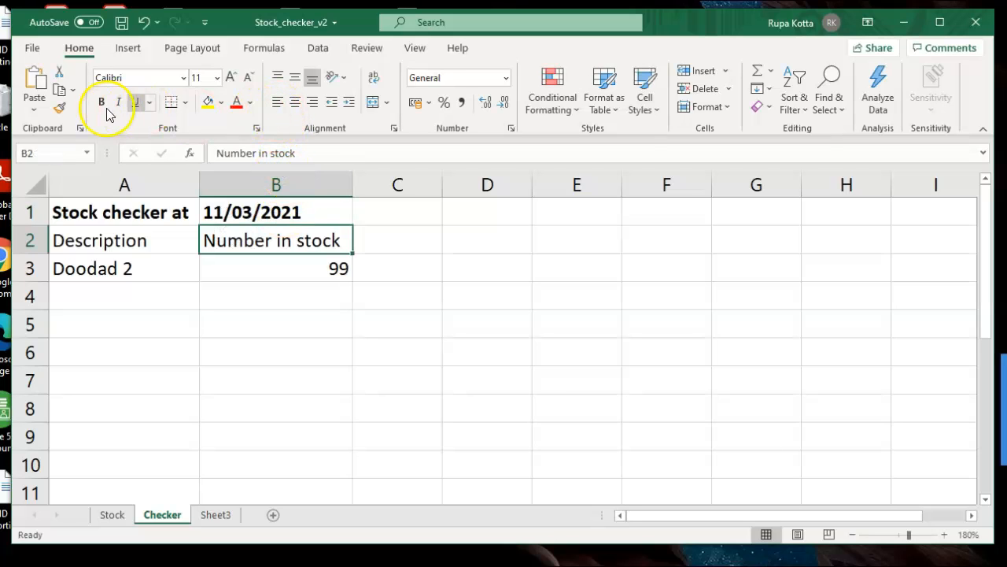
Read the remaining task instructions on Sheet3 through the final save instruction, and review them against the Checker sheet
{"action": "left_click", "coordinate": [212, 515]}
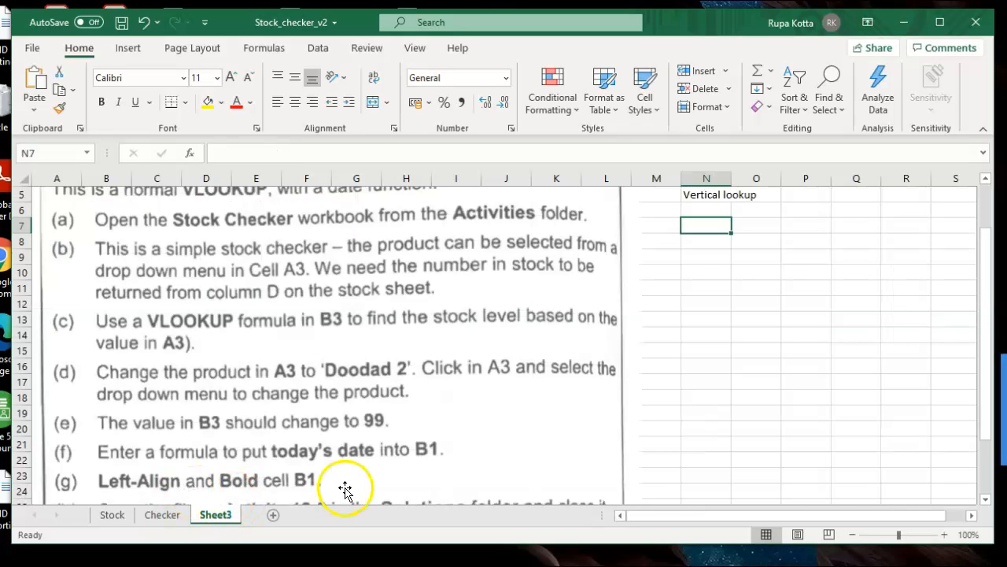
{"action": "left_click", "coordinate": [985, 499]}
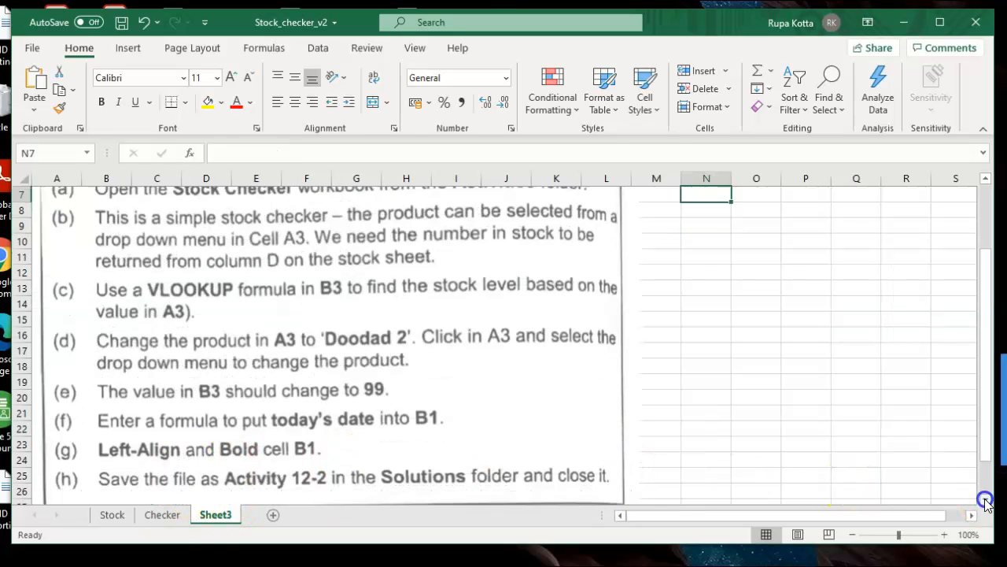
{"action": "left_click", "coordinate": [985, 499]}
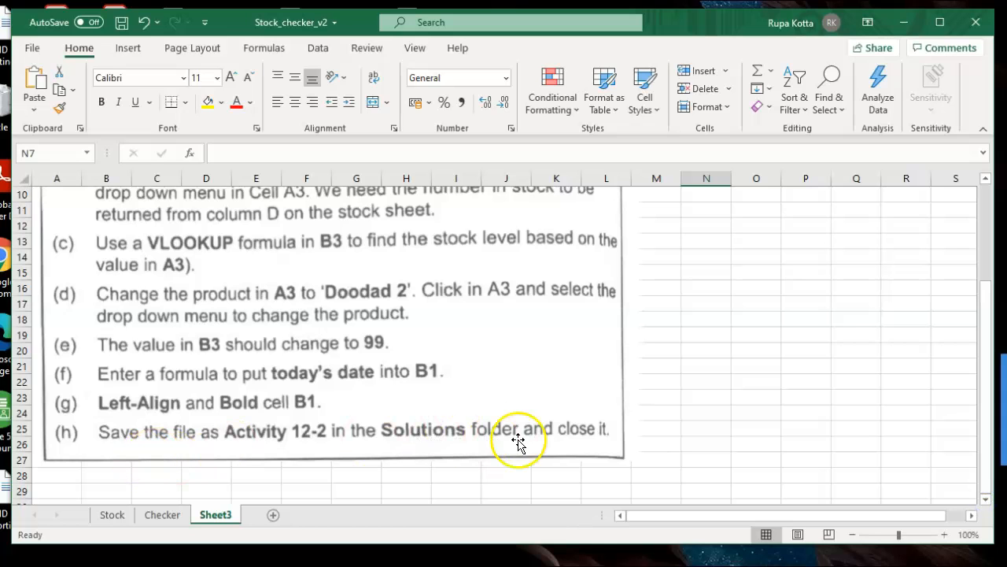
{"action": "left_click", "coordinate": [178, 520]}
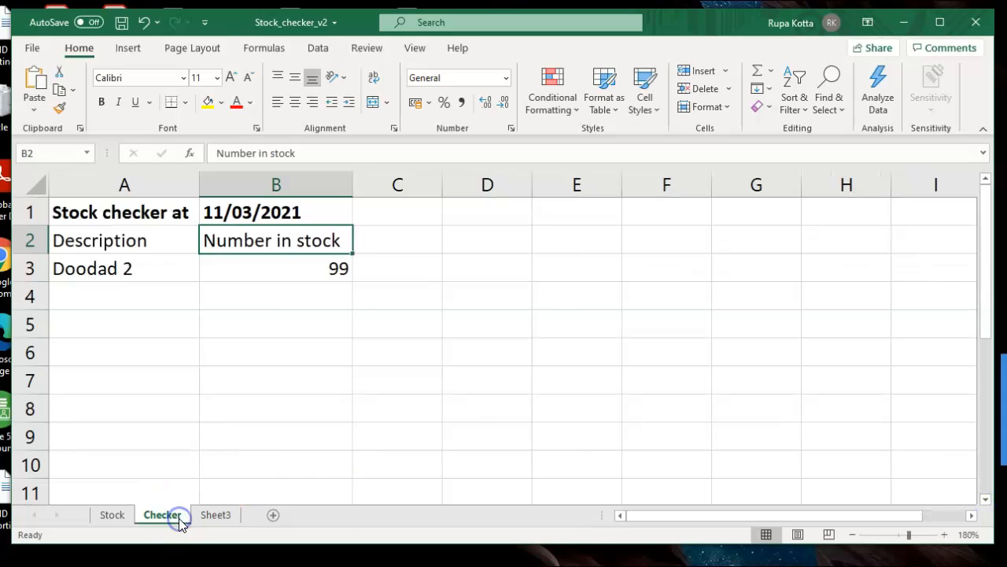
{"action": "left_click", "coordinate": [223, 515]}
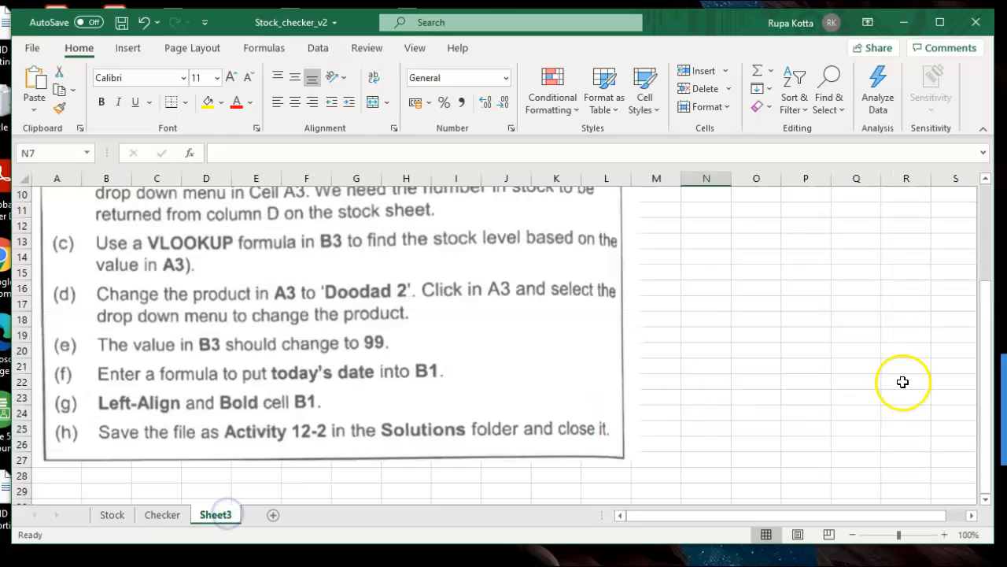
{"action": "left_click_drag", "start_coordinate": [985, 371], "coordinate": [982, 260]}
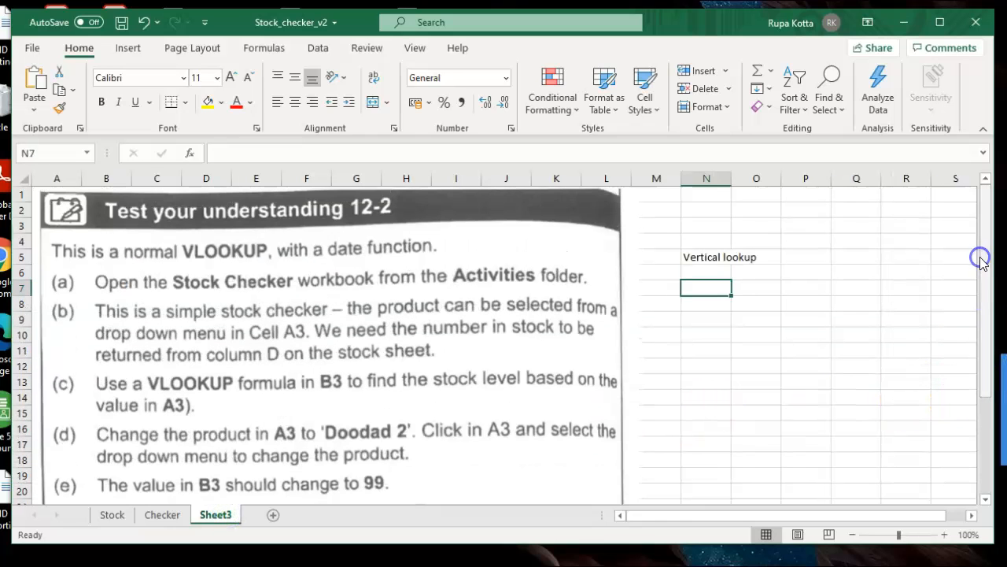